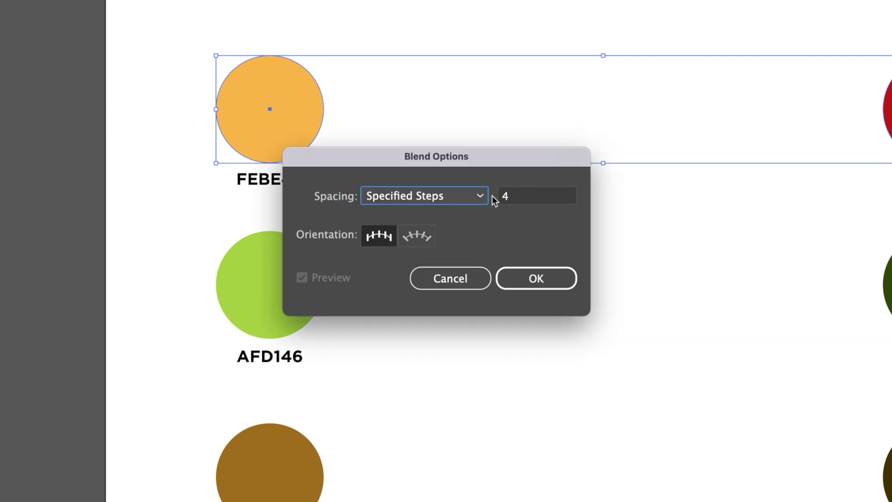
Blend the orange FEBE4F circle and the red CB2312 circle using 3 specified steps.
left_click(507, 195)
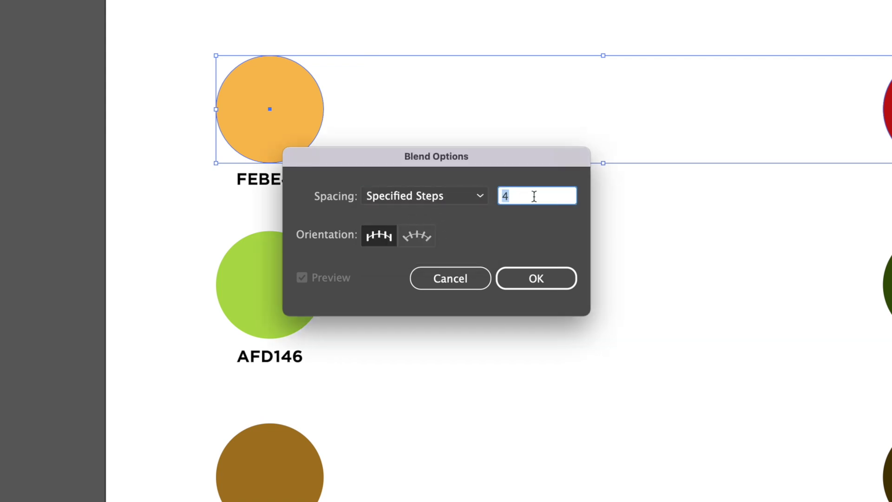
type("3")
left_click(549, 286)
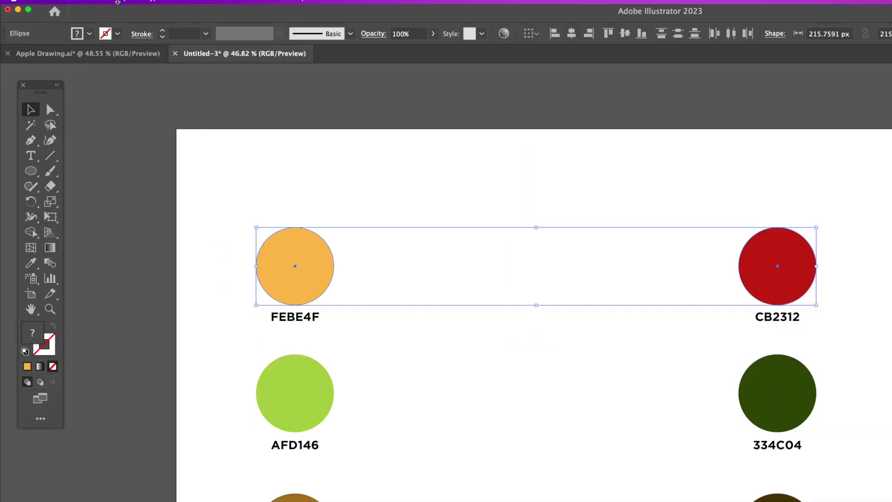
left_click(86, 3)
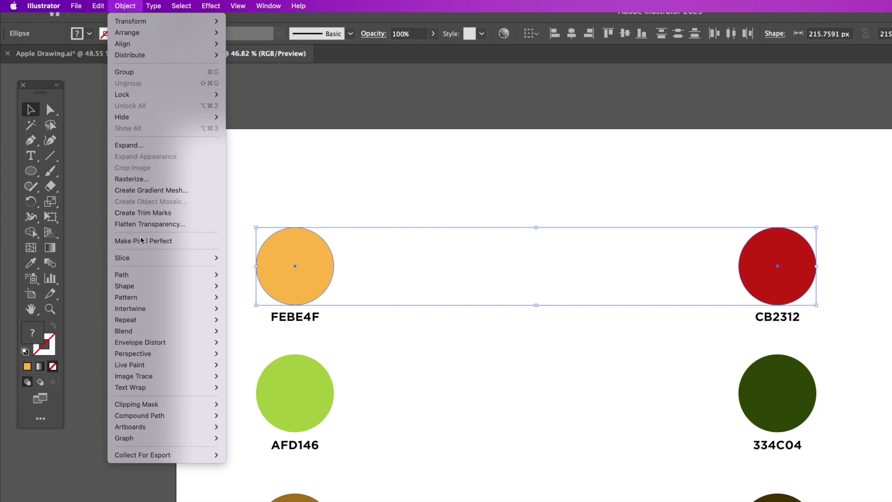
mouse_move(158, 331)
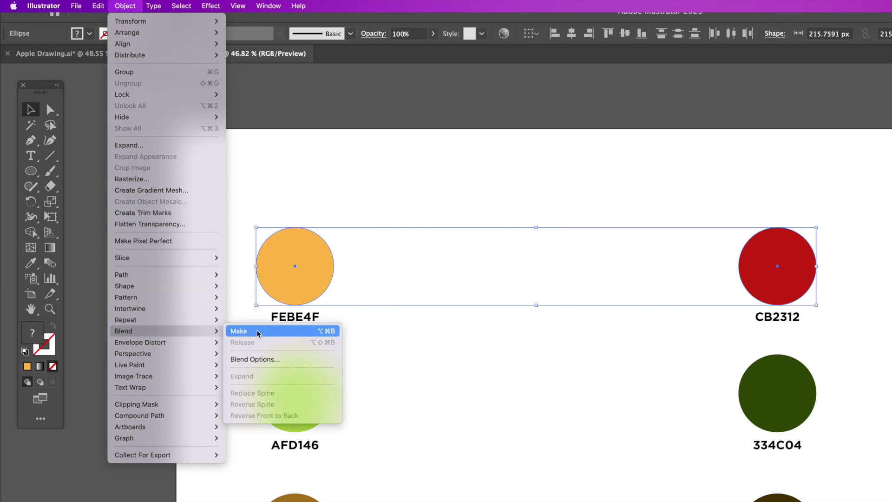
left_click(258, 332)
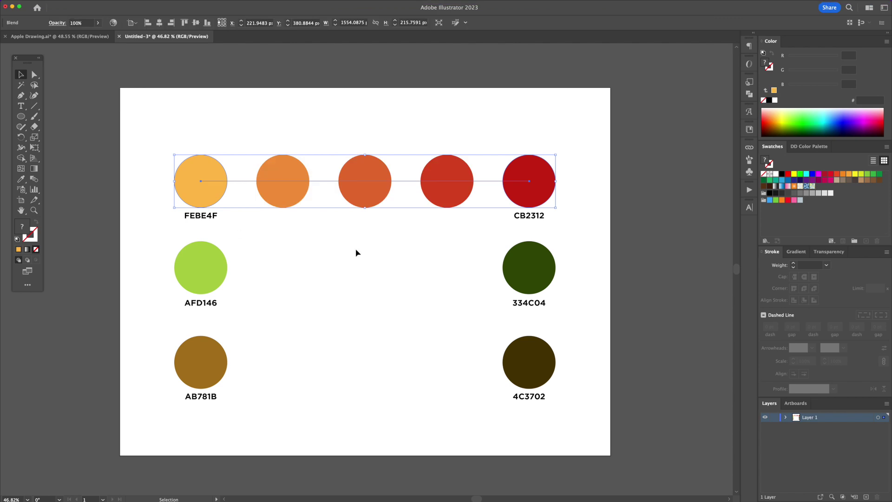
left_click(353, 246)
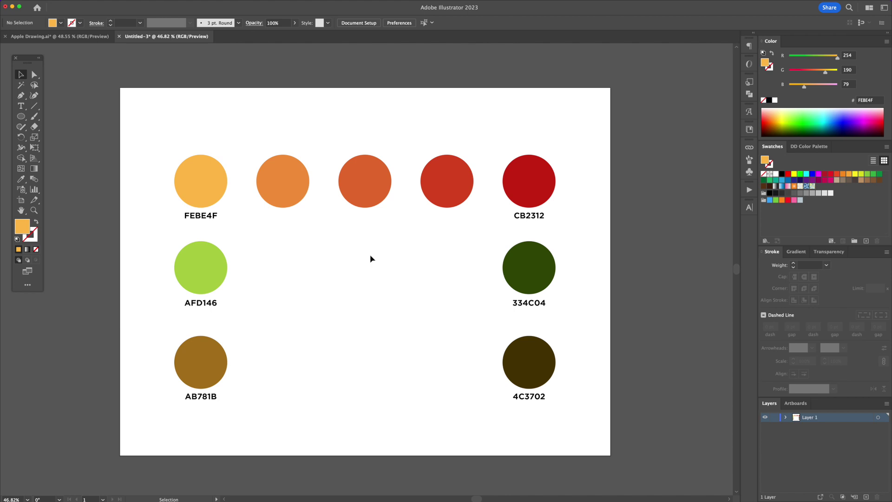
Blend the light green AFD146 circle with the dark green 334C04 circle.
left_click(212, 270)
left_click(527, 283, "shift")
left_click(85, 4)
mouse_move(110, 224)
left_click(189, 227)
Blend the light brown AB781B circle with the dark brown 4C3702 circle.
left_click(201, 361)
left_click(528, 361, "shift")
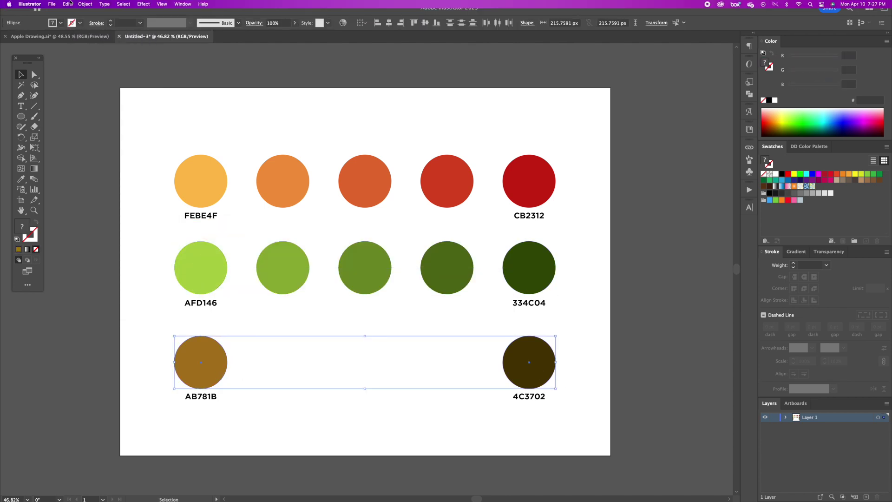
left_click(85, 4)
mouse_move(116, 226)
left_click(163, 226)
Expand the object and fill of the orange-to-red blend into separate circles.
left_click(213, 193)
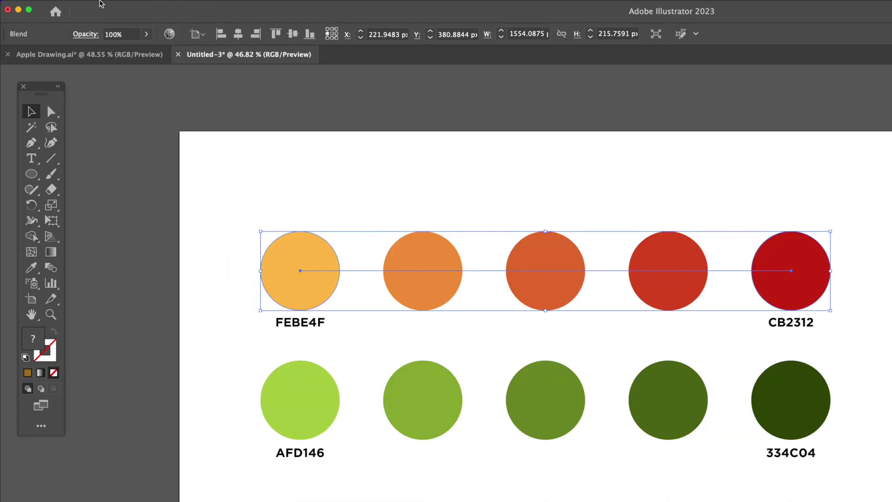
left_click(83, 5)
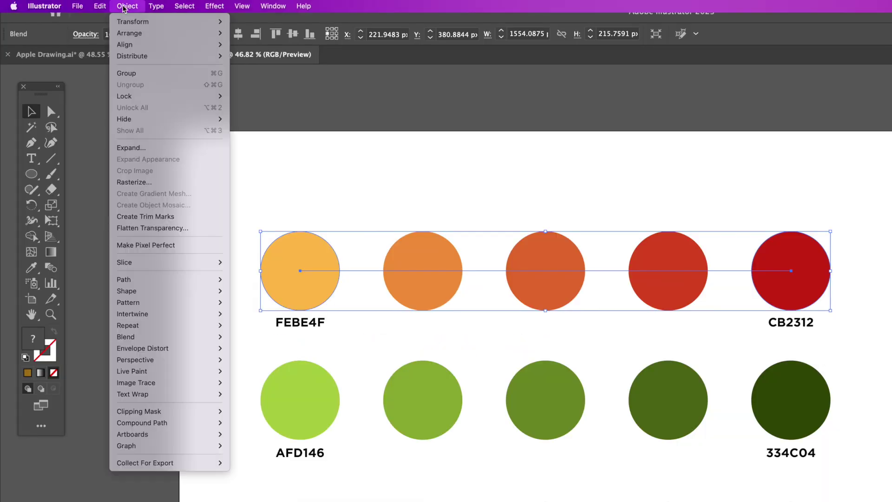
left_click(138, 149)
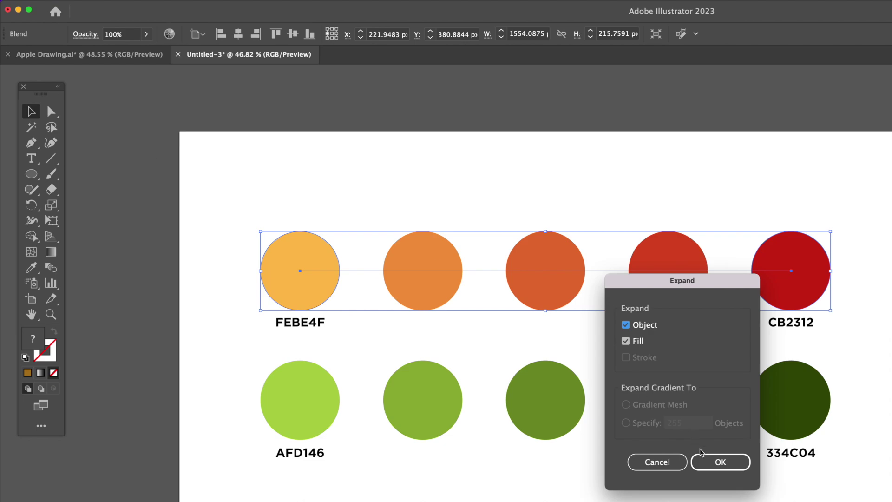
left_click(710, 464)
left_click(300, 98)
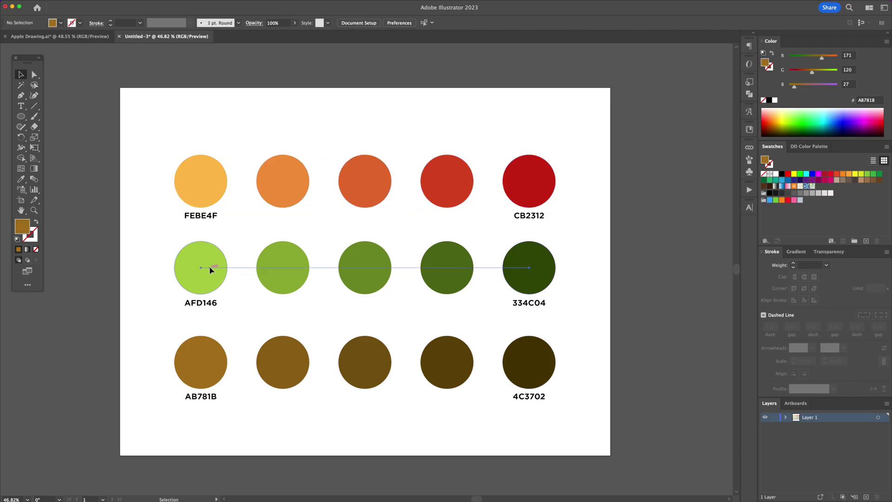
Expand the object and fill of the green blend into separate circles.
left_click(209, 266)
left_click(85, 4)
left_click(88, 99)
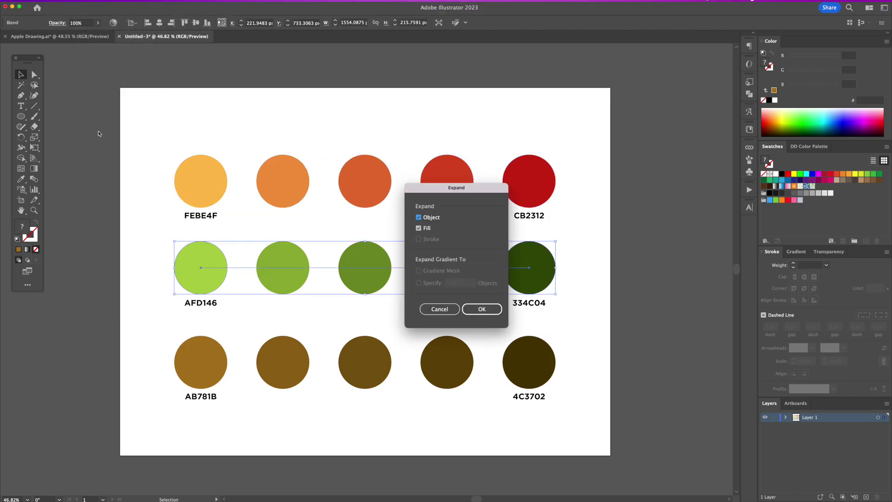
left_click(480, 308)
Expand the object and fill of the brown blend into separate circles, then deselect it.
left_click(283, 356)
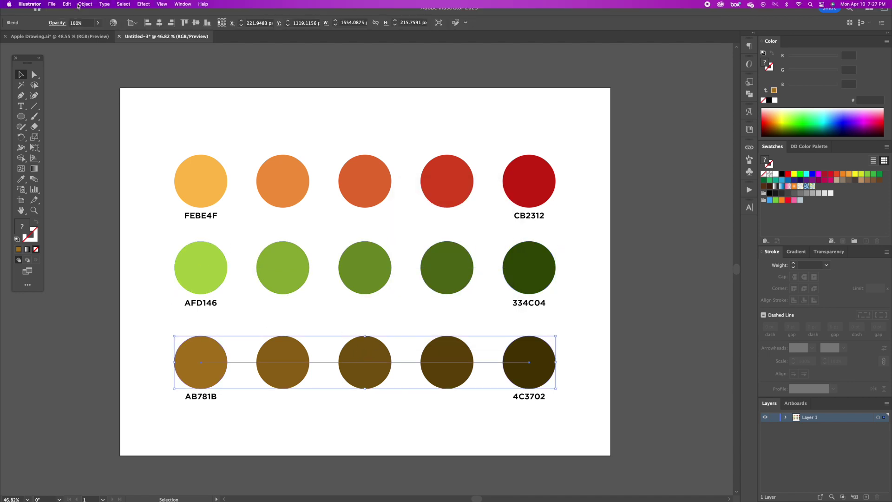
left_click(85, 4)
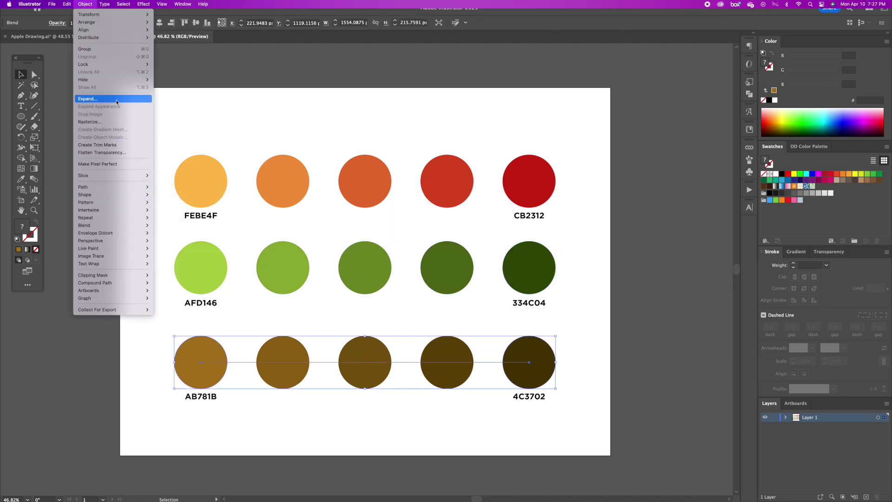
left_click(88, 99)
left_click(484, 308)
left_click(581, 324)
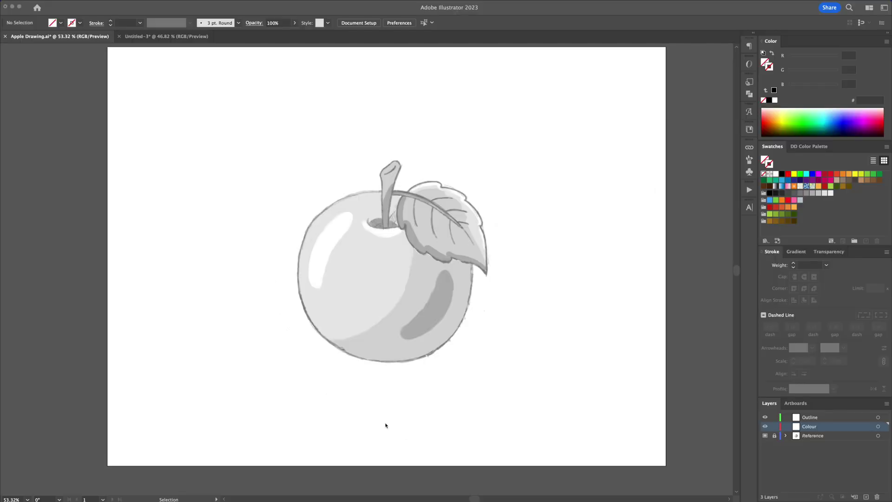
Make Outline the active layer in the apple drawing.
left_click(806, 434)
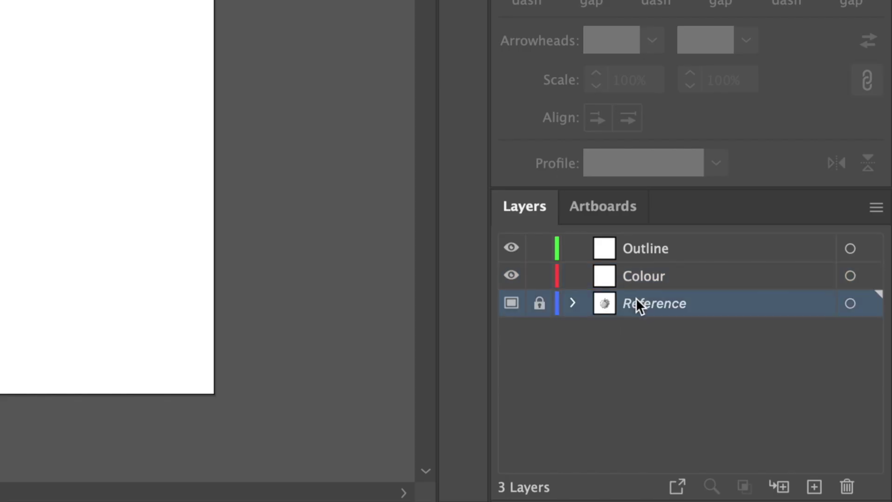
left_click(644, 278)
left_click(649, 252)
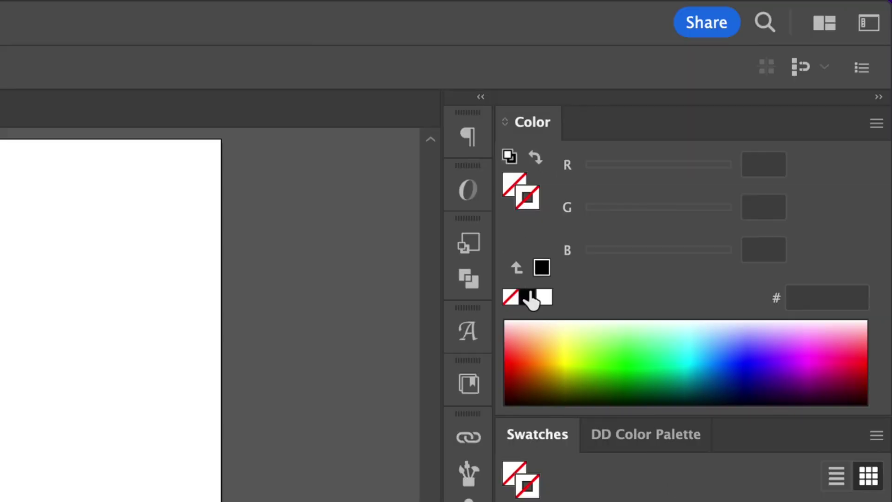
Set up a black 15 pt stroke with round caps and round corners for the outline.
left_click(529, 296)
left_click(646, 245)
left_click(618, 177)
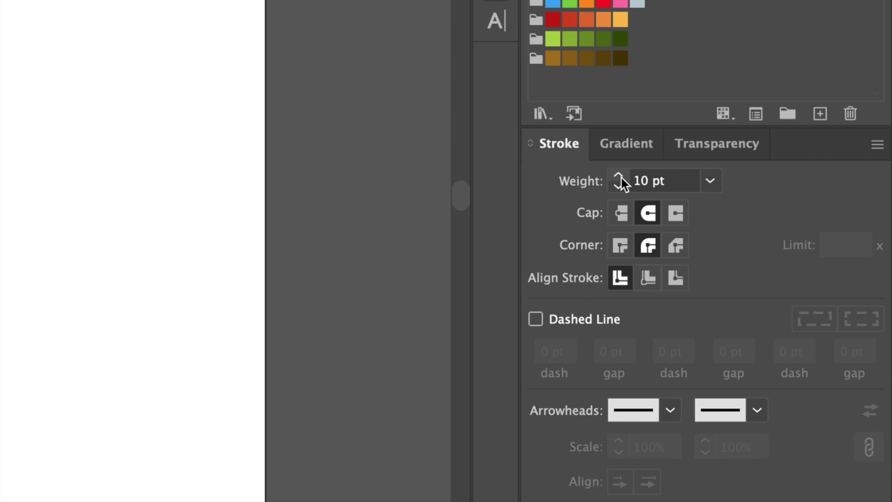
left_click(619, 176)
left_click(619, 176)
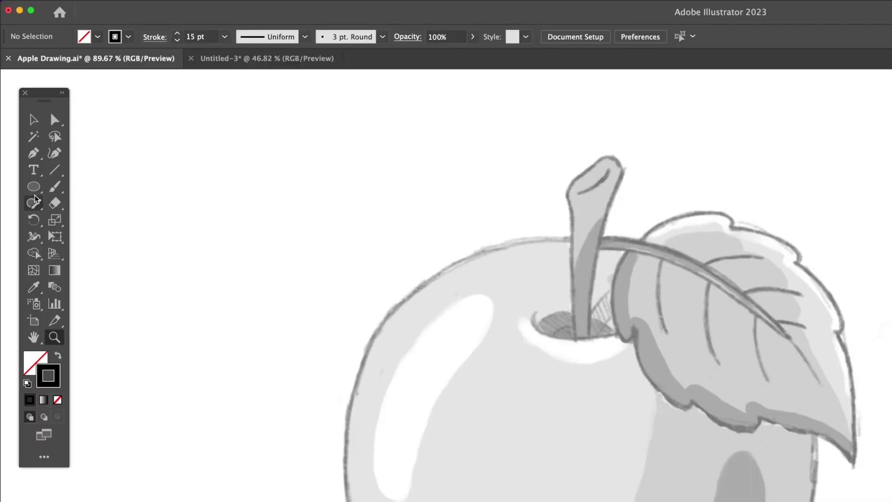
Draw a large circle over the apple's body in the reference sketch with the Ellipse tool.
left_click(35, 191)
left_click_drag(332, 232, 812, 501)
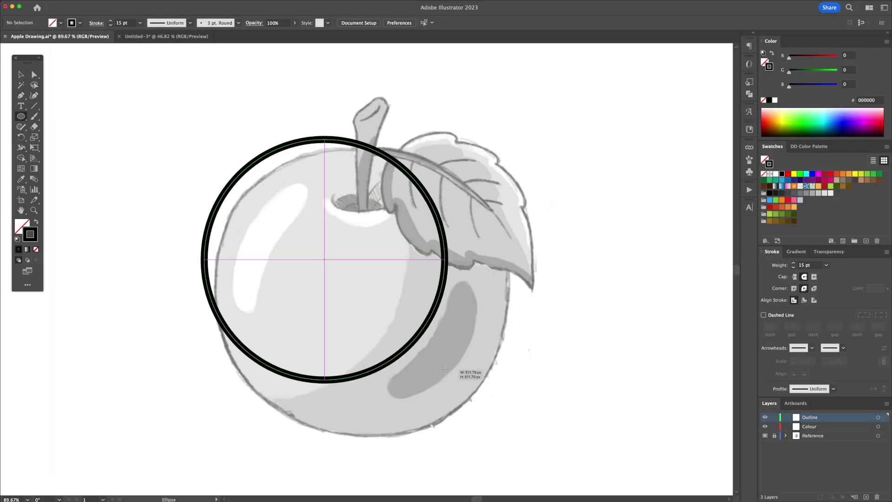
left_click_drag(508, 418, 500, 404)
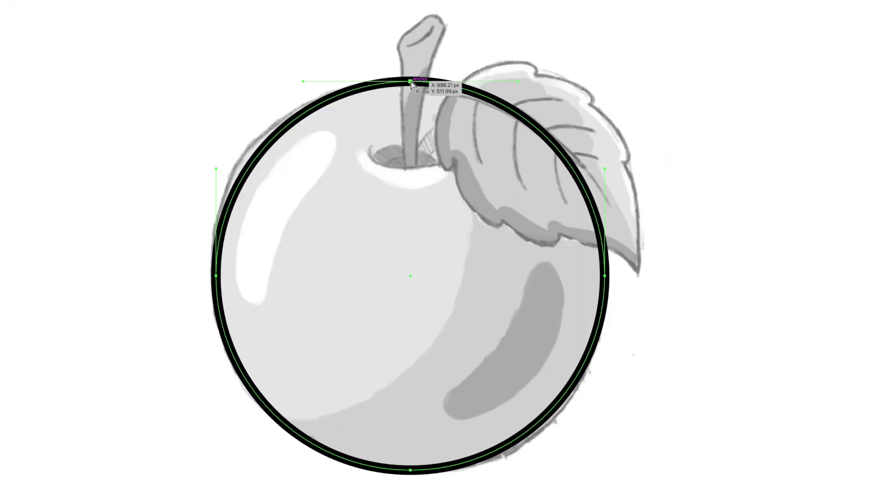
Reshape the circle to the sketched apple by lowering its top anchor and adjusting the handles of its side and bottom anchors.
left_click_drag(410, 81, 410, 96)
key("v")
left_click_drag(604, 97, 610, 91)
left_click_drag(508, 113, 508, 107)
key("a")
left_click(210, 269)
mouse_move(210, 378)
left_mouse_down()
mouse_move(211, 365)
mouse_move(211, 383)
left_mouse_up()
left_click(410, 468)
left_click_drag(520, 468, 538, 468)
left_click(610, 268)
left_click_drag(609, 379, 609, 389)
Draw an ellipse about 142 × 55 px over the stem hollow and add an anchor point on each side of its top.
key("v")
left_click_drag(447, 231, 513, 257)
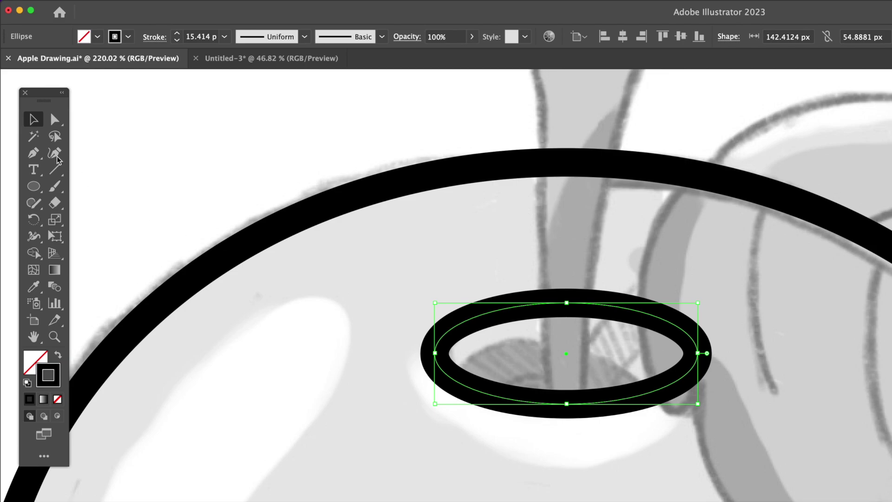
key("p")
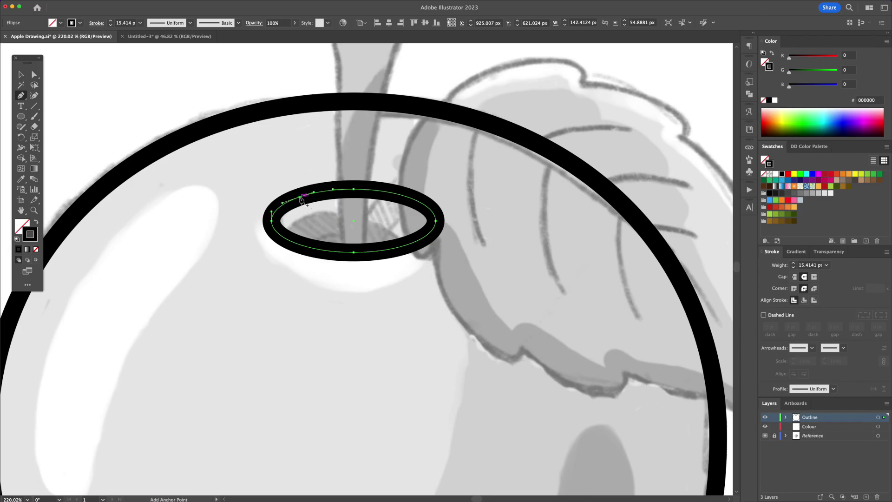
left_click(300, 198)
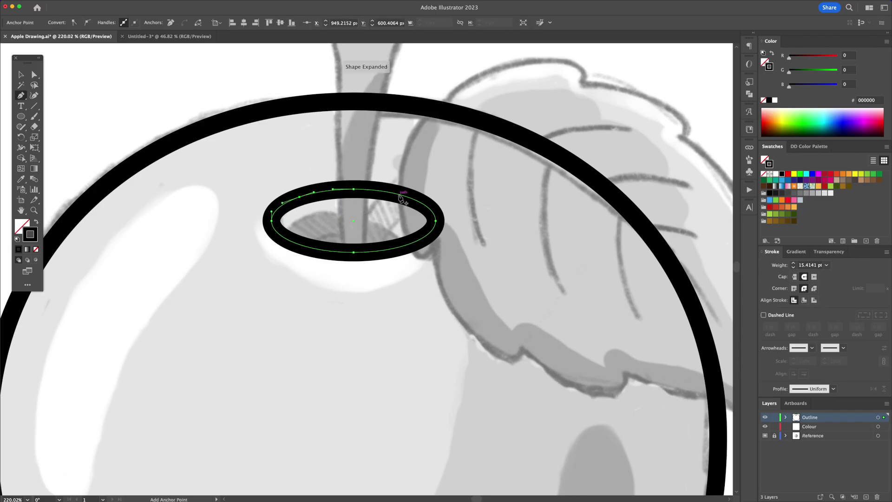
left_click(409, 198)
Delete the hollow ellipse's top anchor and the added anchor on its right to leave an open curve.
key("a")
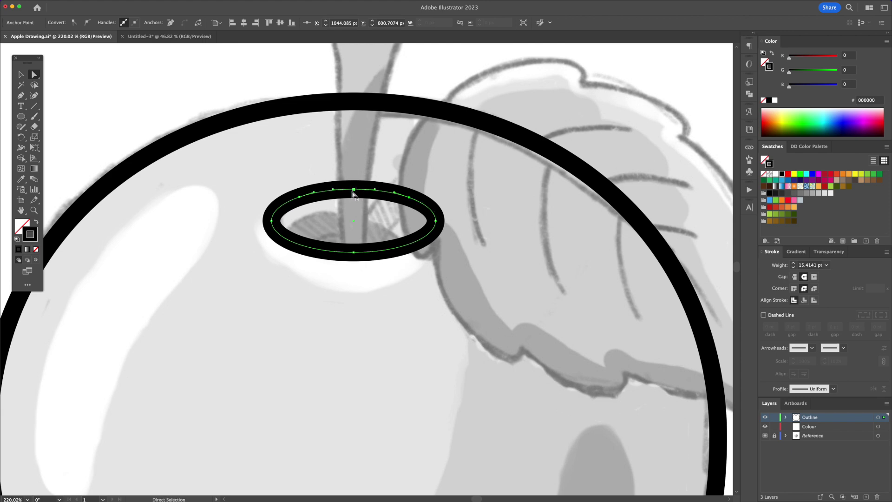
left_click(353, 190)
key("Delete")
left_click(408, 198)
key("Delete")
Trace the apple's stem as a path with curved sides, starting and ending on the hollow's lower curve.
key("p")
left_click(358, 353)
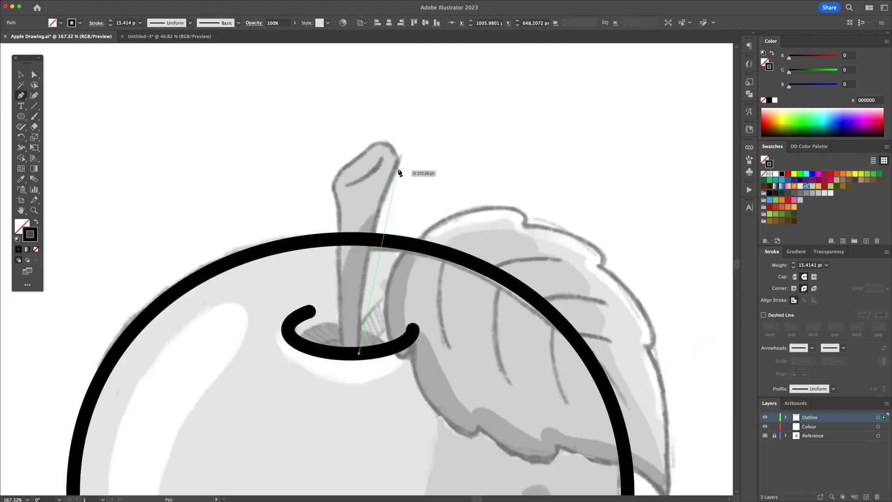
left_click_drag(398, 163, 441, 70)
left_click(398, 162)
left_click(379, 133)
left_click(329, 181)
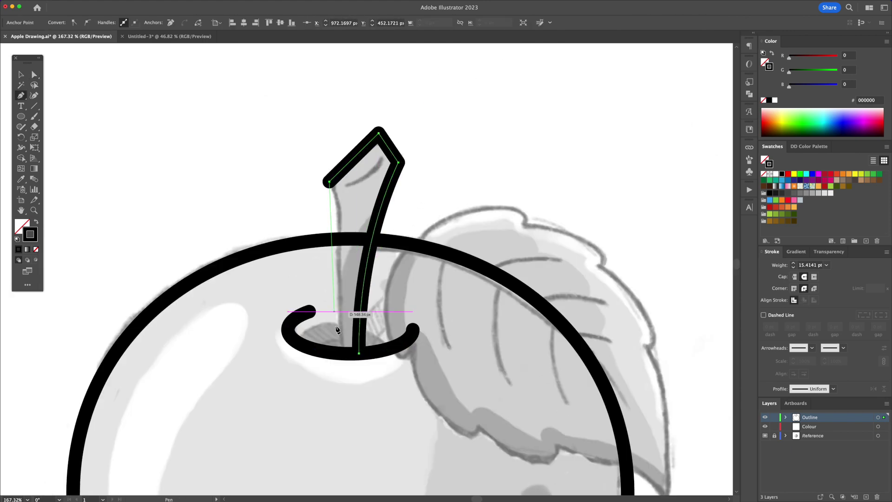
left_click(342, 353)
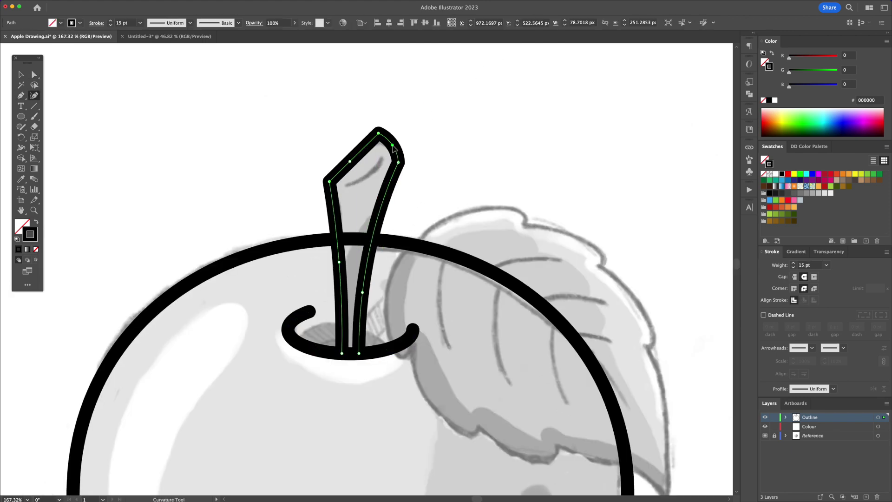
Round the corners at the top of the stem outline to match the sketch.
key("a")
left_click(379, 133)
mouse_move(380, 140)
left_mouse_down()
mouse_move(369, 162)
mouse_move(372, 193)
left_mouse_up()
left_click(398, 162)
left_click(330, 182)
left_click(429, 195)
Draw a short 10 pt detail line inside the stem's tip and bend it into a curve along the sketch.
left_click(332, 213)
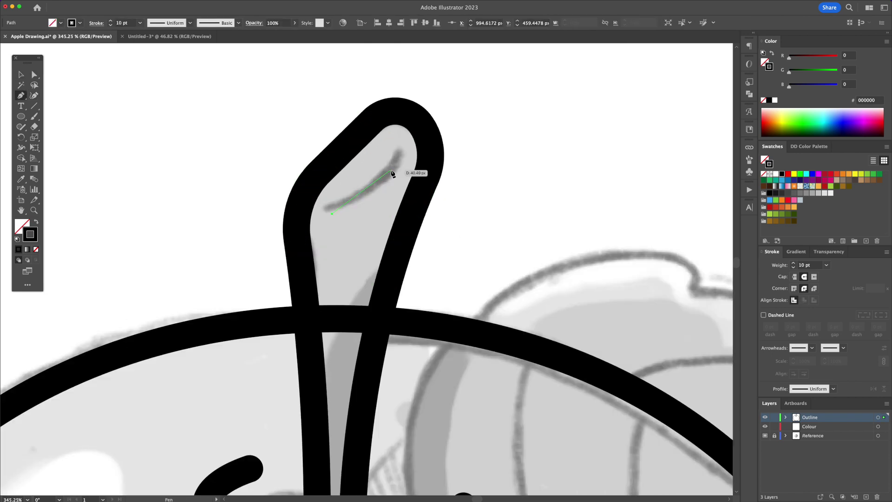
left_click(392, 171)
key("v")
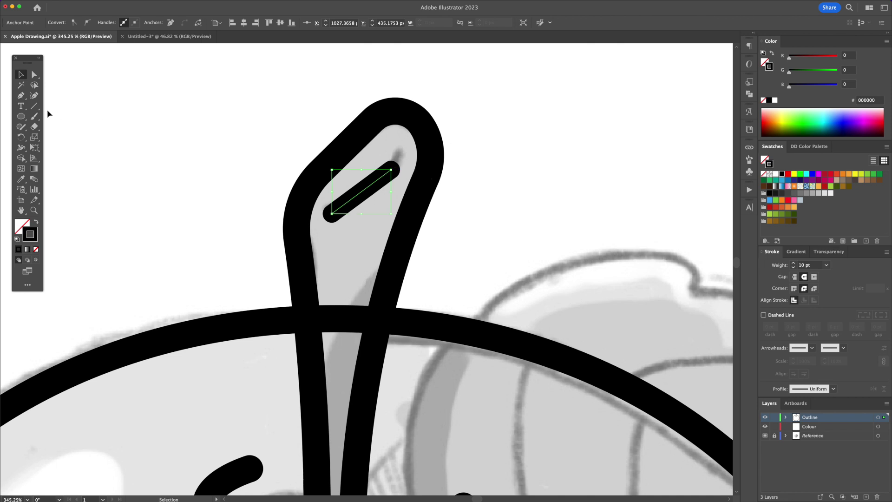
left_click(34, 96)
left_click_drag(361, 193, 365, 198)
Draw the leaf's jagged upper edge in straight segments from the apple outline to the leaf tip, with a 15 pt stroke.
left_click(295, 176)
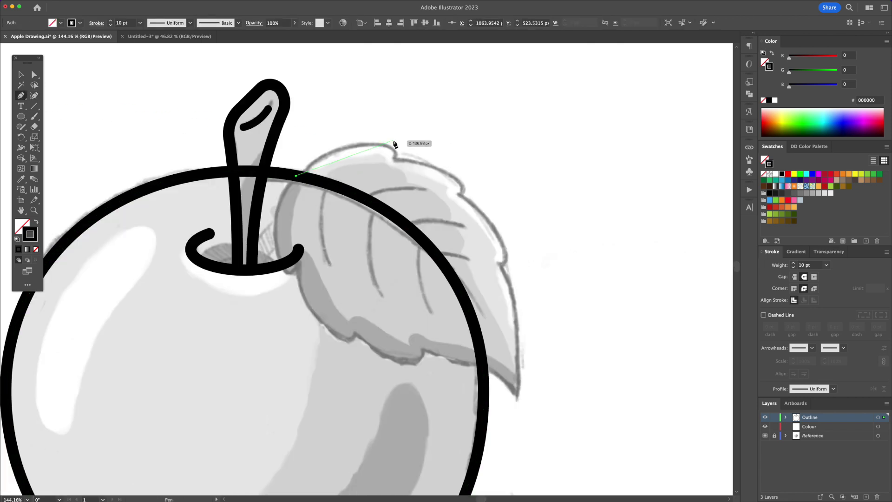
left_click(393, 138)
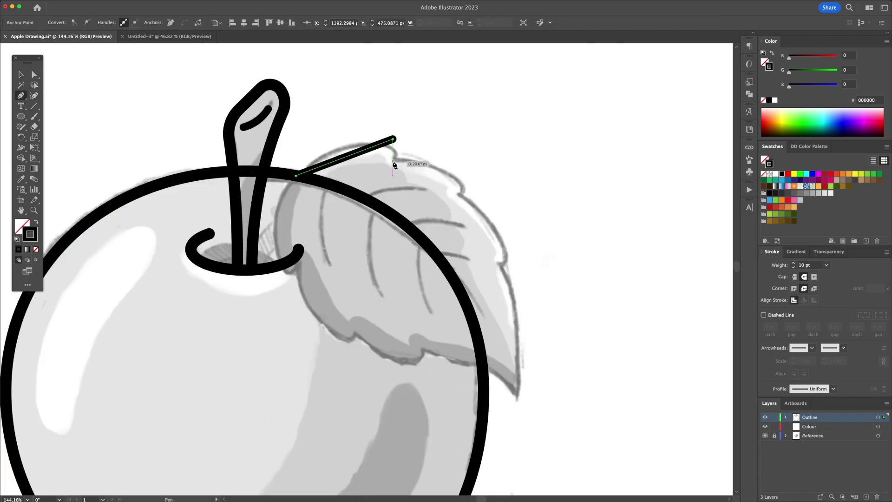
key("v")
left_click(793, 263)
key("p")
left_click(393, 160)
left_click(471, 183)
left_click(458, 192)
left_click(515, 261)
left_click(498, 263)
left_click(514, 400)
Continue the leaf outline in straight segments along its jagged lower edge and close the path at its starting point.
left_click(470, 365)
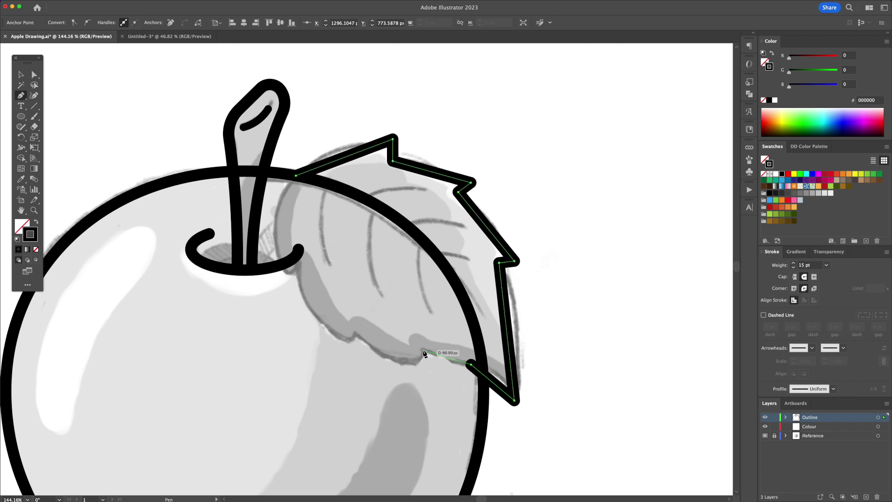
left_click(427, 370)
left_click(422, 349)
left_click(357, 354)
left_click(357, 335)
left_click(295, 275)
left_click(289, 288)
left_click(296, 175)
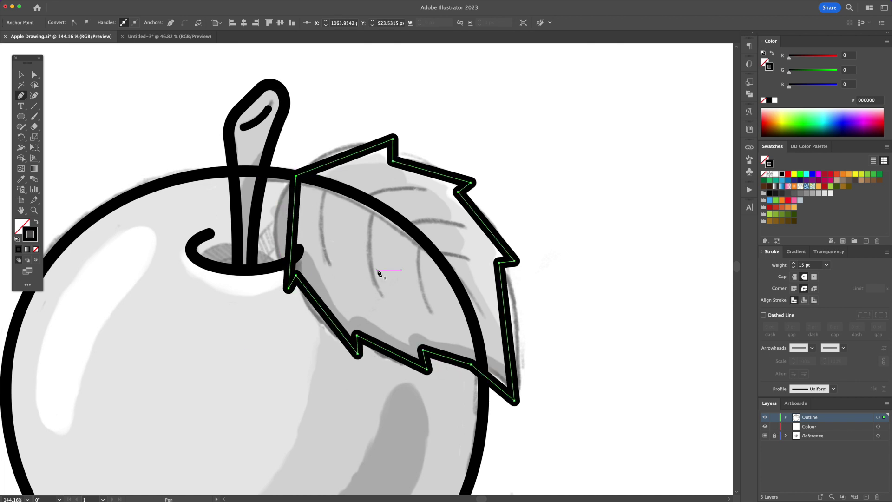
key("v")
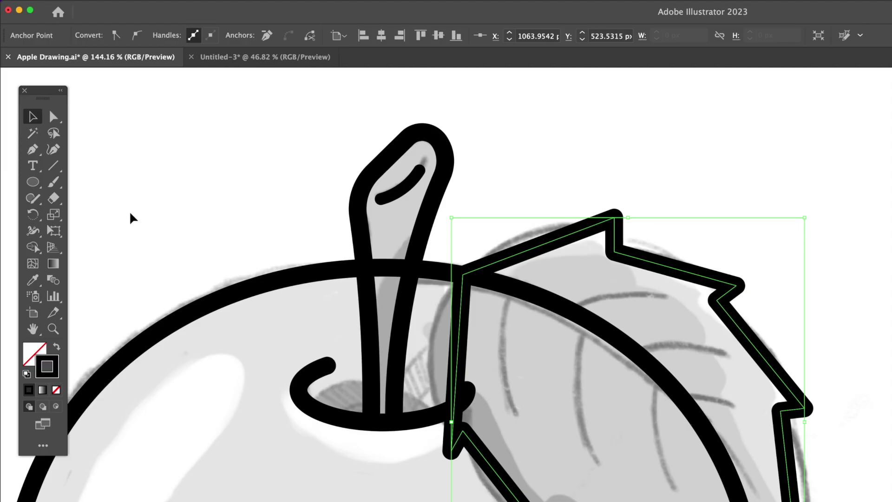
Bend the leaf outline's straight segments into outward curves that follow the sketch, using the Curvature tool.
left_click(35, 95)
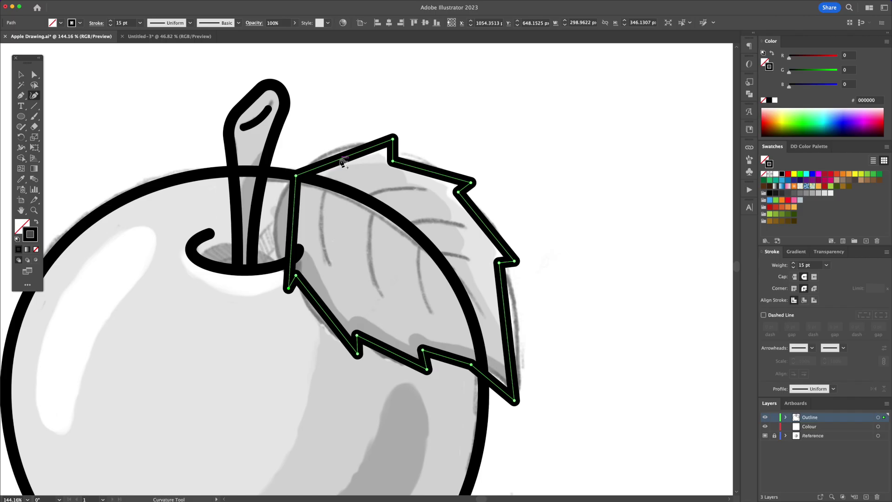
left_click(524, 232)
left_click(672, 256)
left_click(765, 340)
left_click_drag(505, 311, 517, 319)
left_click_drag(325, 303, 316, 317)
left_click_drag(292, 225, 278, 225)
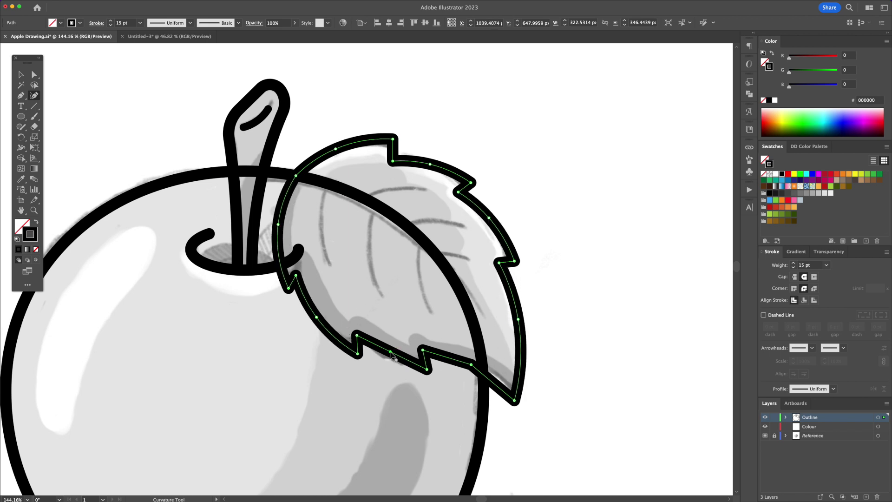
left_click_drag(391, 352, 387, 357)
left_click(447, 363)
left_click(491, 373)
Round the pointed tips along the leaf's upper jagged edge.
key("a")
key("v")
left_click(444, 211)
scroll(444, 211, "up", 2)
left_click(415, 136)
key("a")
left_click_drag(364, 111, 351, 121)
left_click(464, 158)
left_click(516, 252, "shift")
left_click_drag(512, 249, 500, 243)
Round the three pointed tips along the leaf's lower jagged edge together.
left_click(411, 383)
left_click(327, 363, "shift")
left_click(245, 284, "shift")
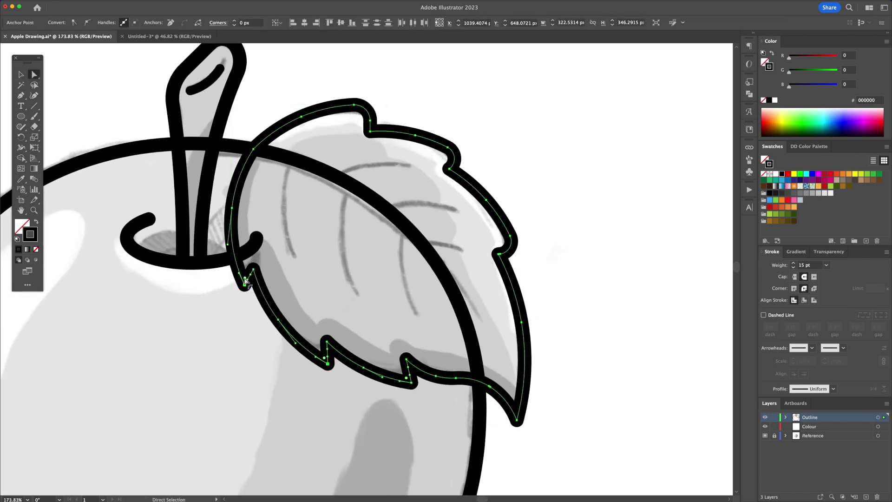
left_click_drag(245, 278, 246, 271)
Add anchor points to the apple outline where it passes beneath the leaf, down to the leaf's lower edge.
key("v")
left_click(462, 312)
key("p")
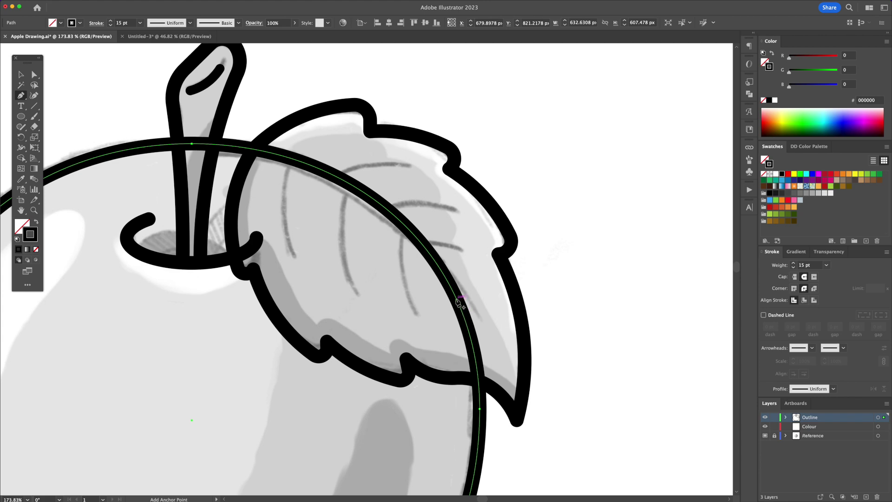
left_click(456, 299)
left_click(476, 363)
key("v")
double_click(479, 392)
scroll(487, 395, "up", 5)
key("p")
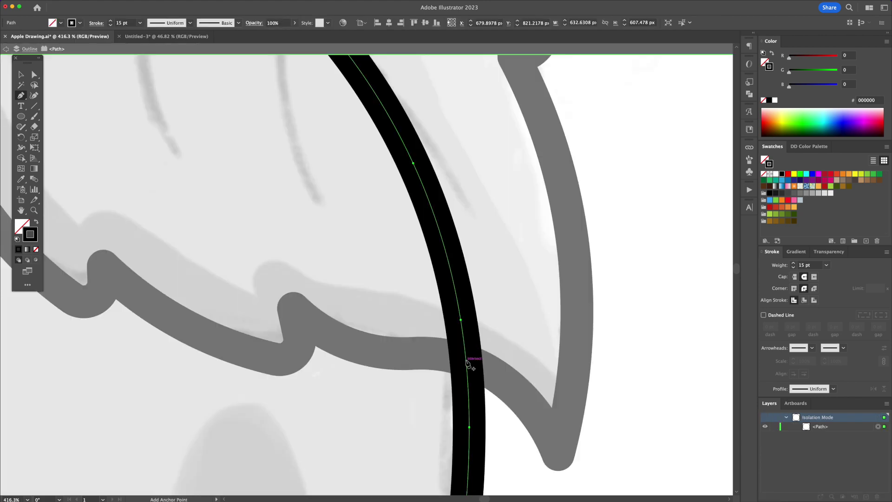
Delete the apple outline's segment near the leaf's lower edge, keeping the part above as the leaf's midrib.
key("a")
key("Escape")
scroll(509, 353, "down", 4)
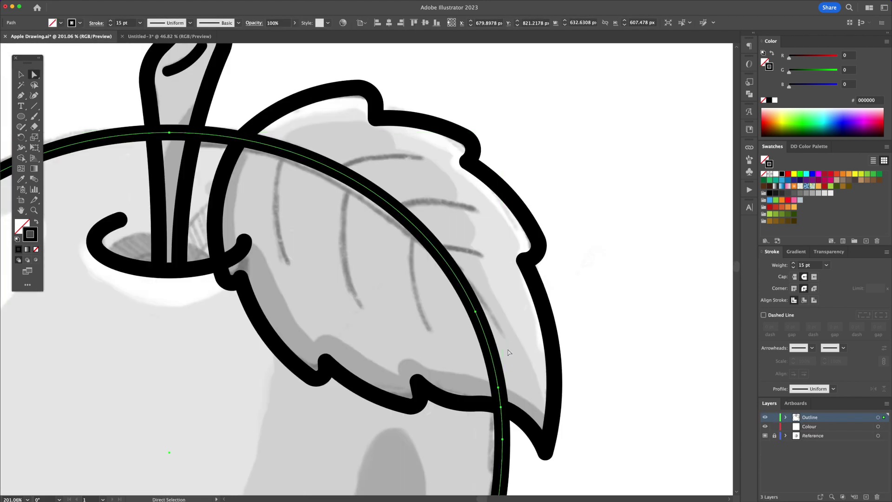
left_click(498, 386)
key("Delete")
Draw a small flat ellipse bridging the stem and the leaf base, and rotate and position it along the sketched branch.
left_click_drag(463, 292, 571, 355)
key("l")
left_click_drag(323, 199, 367, 219)
key("v")
left_click_drag(372, 177, 378, 188)
left_click_drag(282, 188, 286, 189)
Select the ellipse, stem, leaf and apple outlines and remove the line pieces crossing inside the stem with Shape Builder.
left_click(366, 143)
left_click(341, 182)
left_click(317, 157, "shift")
left_click(372, 181, "shift")
left_click(403, 203, "shift")
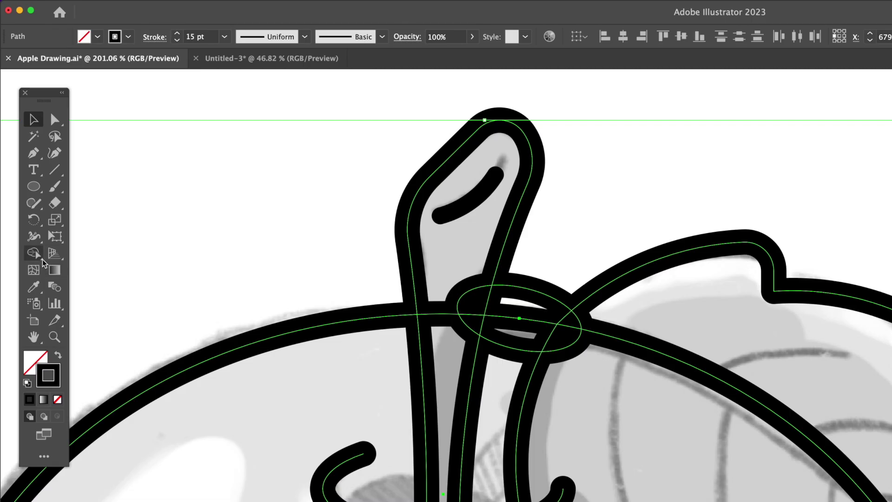
left_click(22, 158)
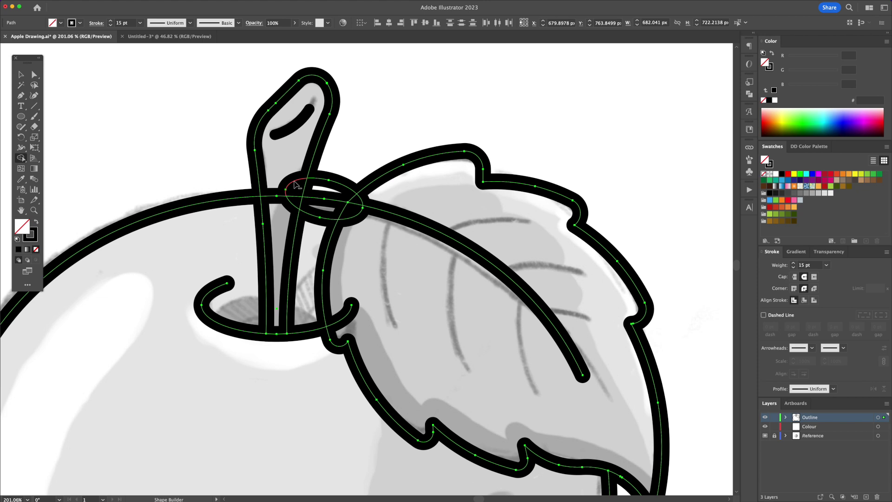
left_click(294, 182, "alt")
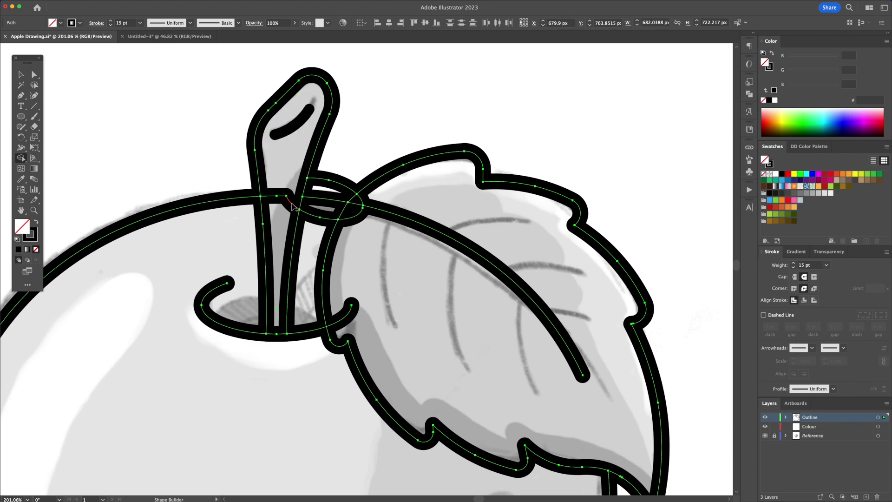
left_click(280, 196, "alt")
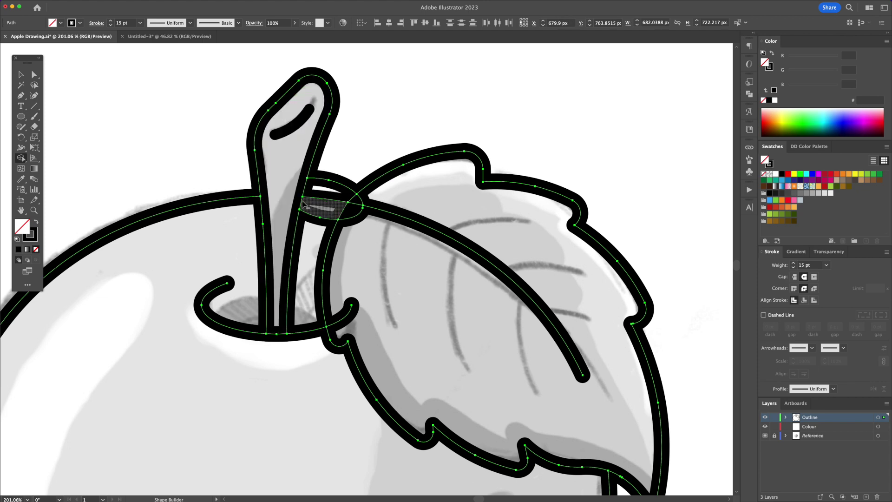
Remove the excess ellipse and apple outline pieces between the stem and leaf, leaving a short branch joining them.
left_click(304, 188, "alt")
left_click(301, 201, "alt")
left_click(310, 198, "alt")
left_click(353, 216, "alt")
left_click(362, 201, "alt")
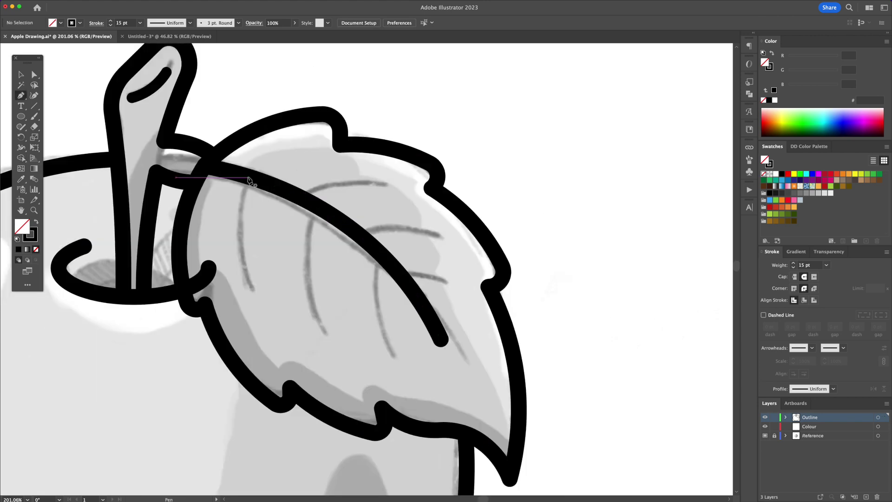
Draw three straight vein lines running down from the leaf's midrib along the sketched veins.
left_click(248, 176)
left_click(251, 286)
key("Escape")
left_click(317, 207)
left_click(319, 327)
key("Escape")
left_click(384, 255)
left_click(389, 351)
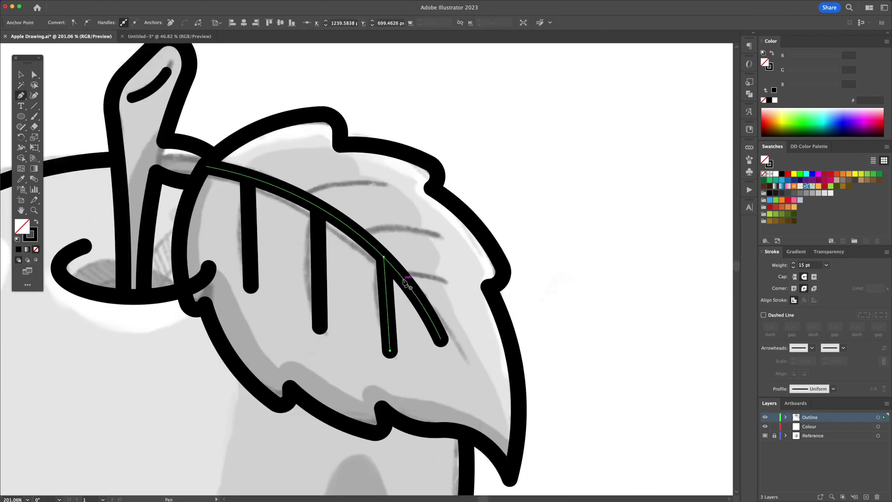
Draw three straight vein lines from the midrib into the upper half of the leaf.
left_click(403, 279)
left_click(447, 284)
left_click(367, 236)
left_click(437, 236)
left_click(299, 197)
left_click(375, 182)
Bend the straight leaf veins into gentle curves matching the sketch with the Curvature tool.
left_click(34, 95)
left_click_drag(336, 189, 335, 183)
left_click_drag(402, 236, 402, 231)
left_click_drag(426, 281, 425, 277)
left_click_drag(386, 300, 379, 299)
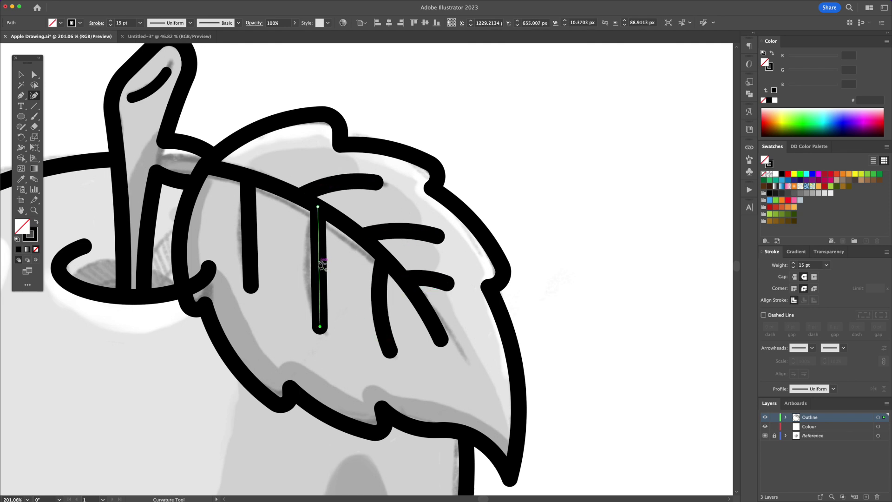
left_click_drag(318, 260, 307, 262)
Select the leaf's side veins and thin their strokes to 10 pt.
key("v")
left_click_drag(249, 229, 321, 244)
left_click_drag(350, 200, 352, 170)
left_click_drag(421, 217, 416, 244)
left_click(418, 247, "shift")
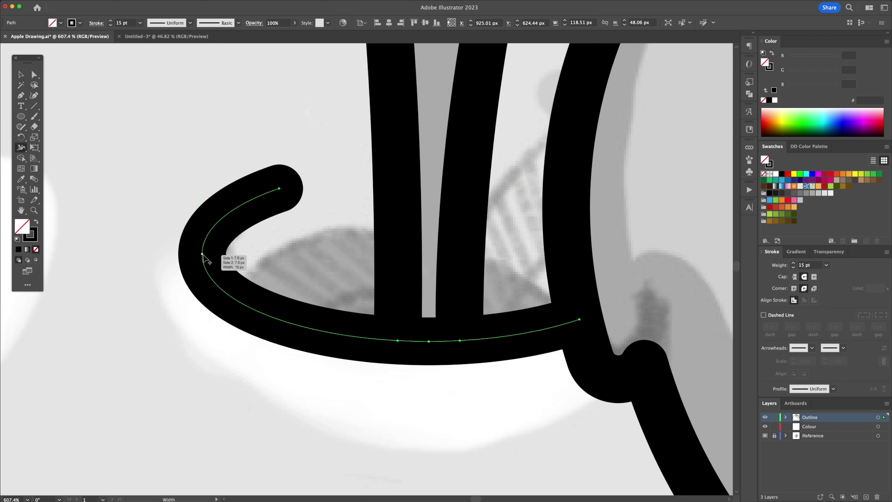
Taper the free end of the curve at the stem's base and both ends of the stem's detail line with the Width tool.
left_click_drag(203, 255, 227, 254)
left_click_drag(287, 211, 287, 210)
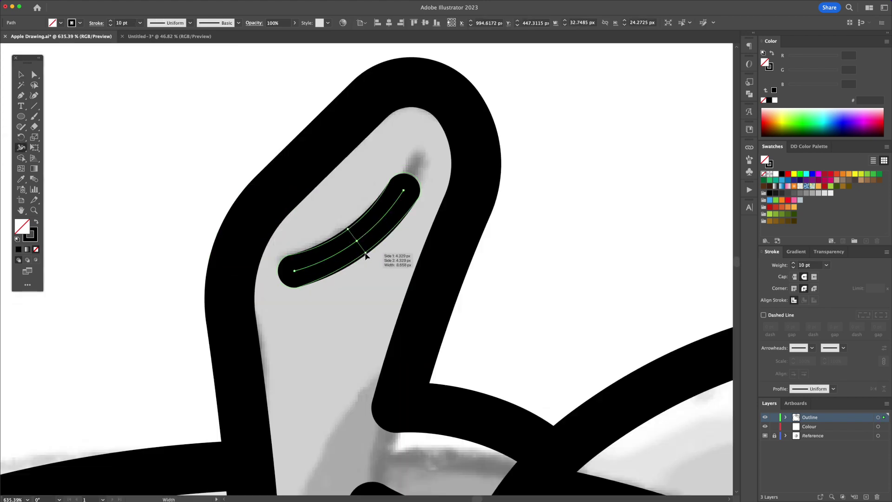
left_click_drag(365, 253, 366, 254)
left_click_drag(417, 199, 415, 197)
left_click_drag(299, 288, 297, 280)
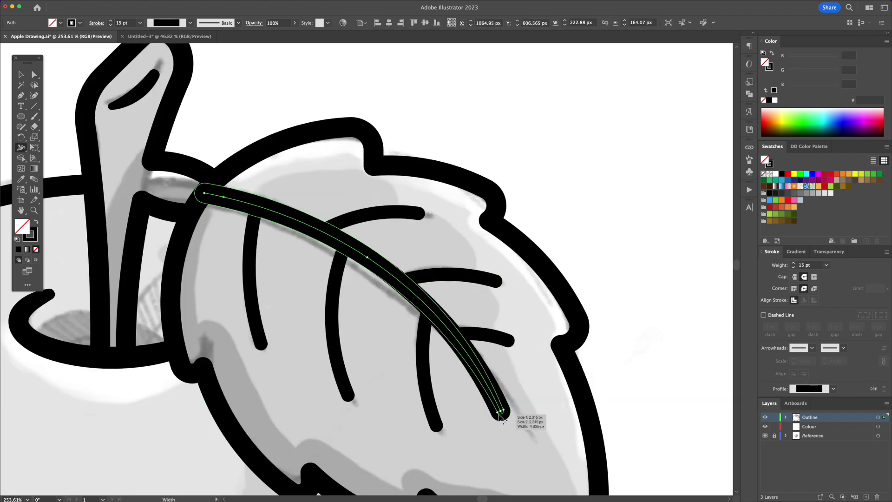
Taper the tips of the leaf's midrib and all six side veins with the Width tool.
left_click_drag(499, 415, 499, 414)
left_click(273, 272, "super")
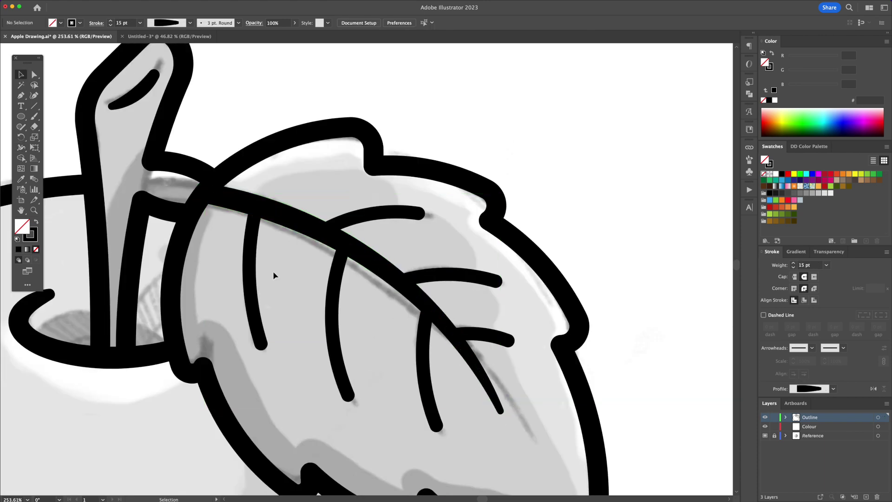
left_click_drag(271, 341, 268, 343)
left_click_drag(357, 391, 353, 393)
left_click_drag(446, 422, 443, 423)
left_click_drag(511, 341, 514, 344)
left_click_drag(500, 281, 503, 282)
left_click_drag(422, 214, 418, 215)
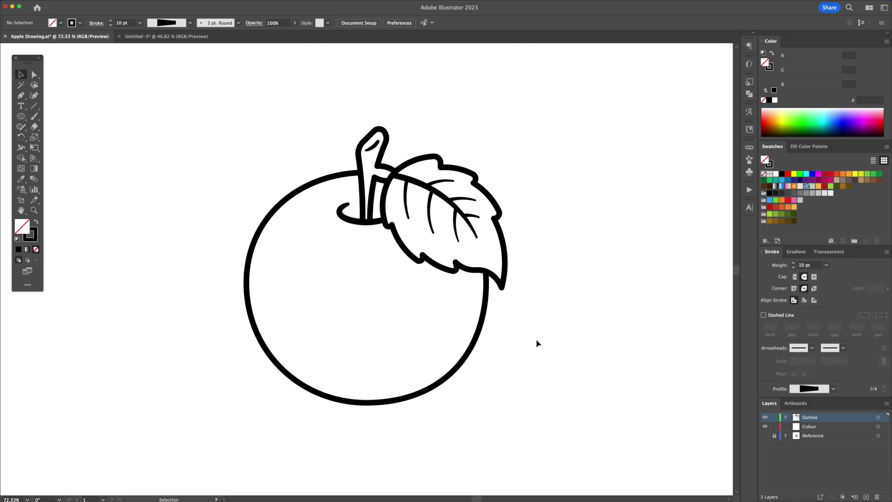
Duplicate all the outline artwork onto the Colour layer, and lock and hide the Outline layer.
key("super+a")
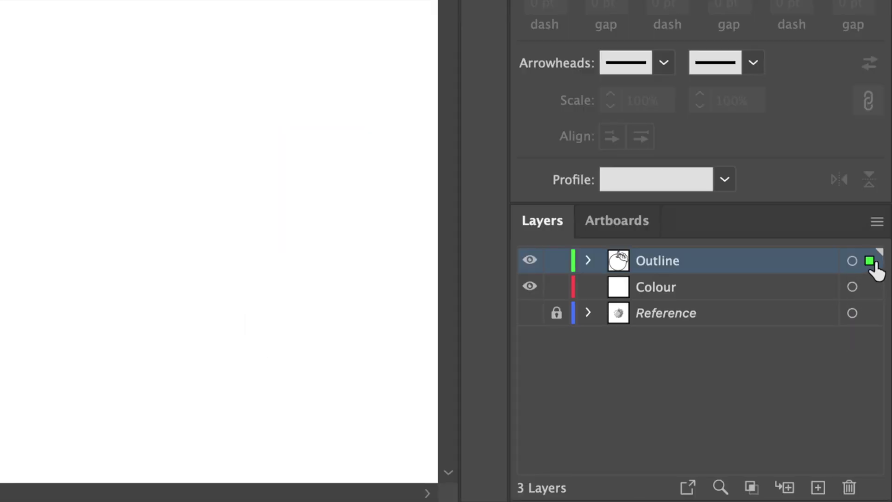
left_click_drag(868, 262, 869, 297)
left_click(557, 261)
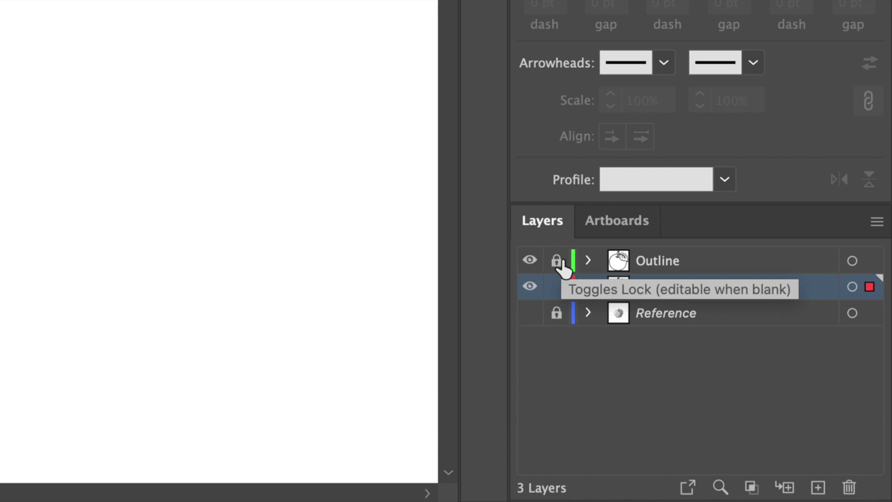
left_click(529, 261)
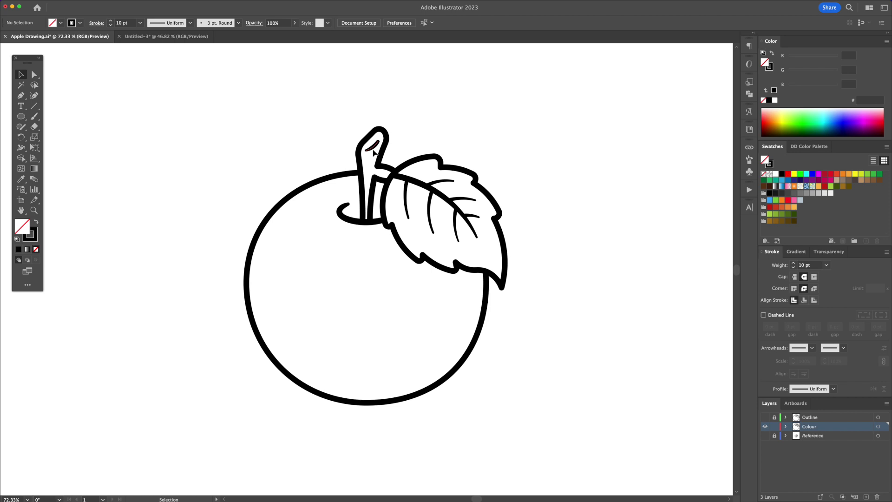
Delete the stem's detail line and the three upper leaf veins from the copy on the Colour layer.
left_click(373, 150)
key("Delete")
left_click(439, 182)
key("Delete")
left_click(463, 200)
key("Delete")
left_click(472, 216)
key("Delete")
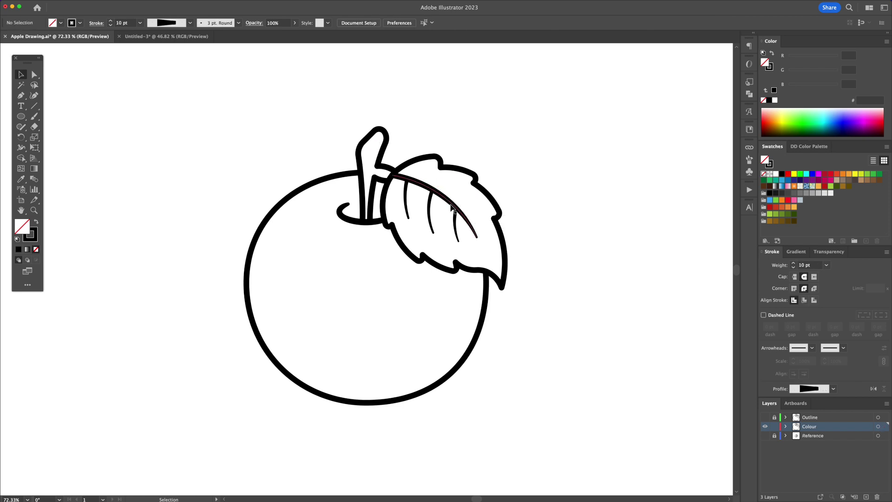
Undo the last deletions as needed and remove the midrib and the lower veins from the leaf copy.
key("super+z")
key("super+z")
left_click(406, 203)
key("Delete")
Convert all strokes on the Colour layer to filled shapes with Outline Stroke and unite them into one shape.
key("super+a")
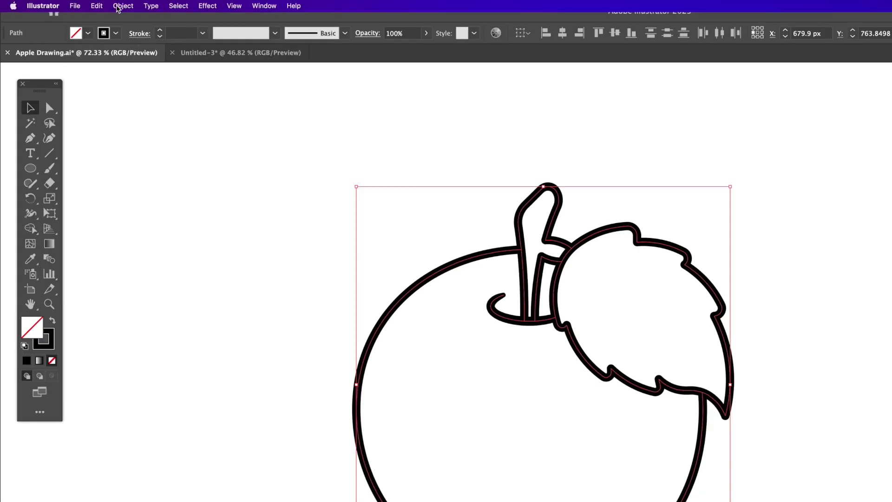
left_click(84, 5)
mouse_move(157, 270)
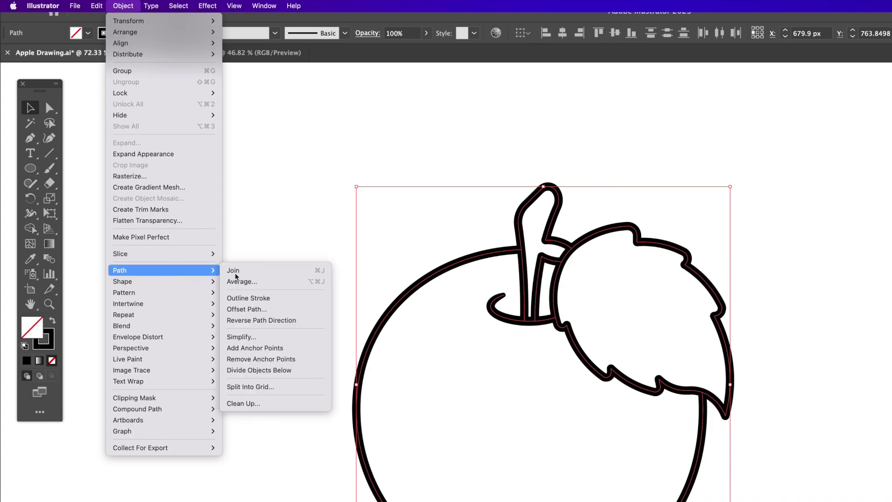
left_click(245, 299)
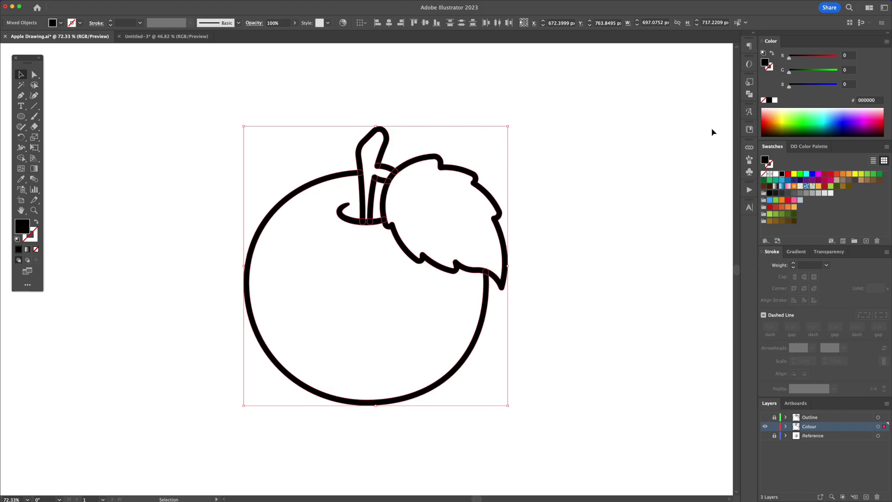
left_click(748, 95)
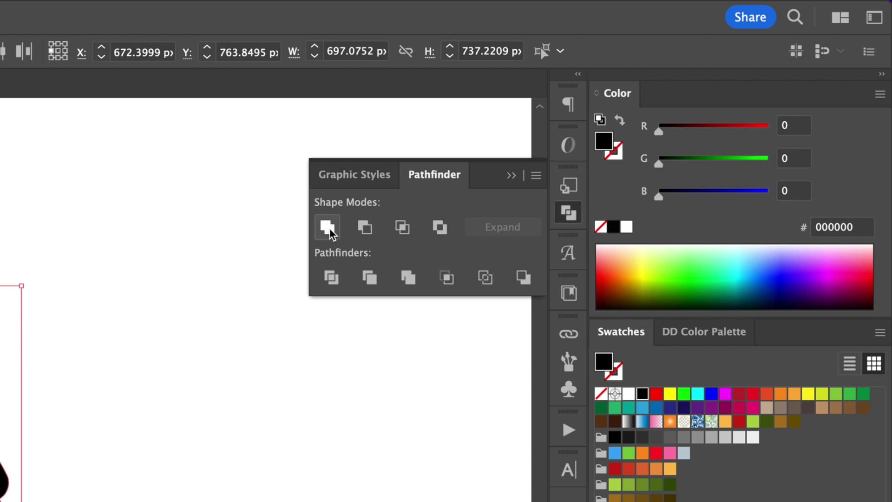
left_click(325, 228)
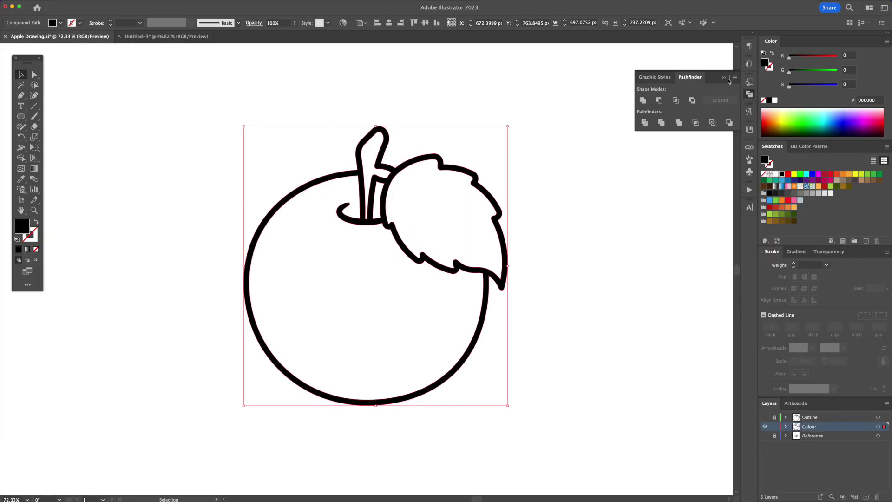
left_click(511, 175)
Release the compound path and delete the outer silhouette, keeping only the inner shapes.
right_click(475, 174)
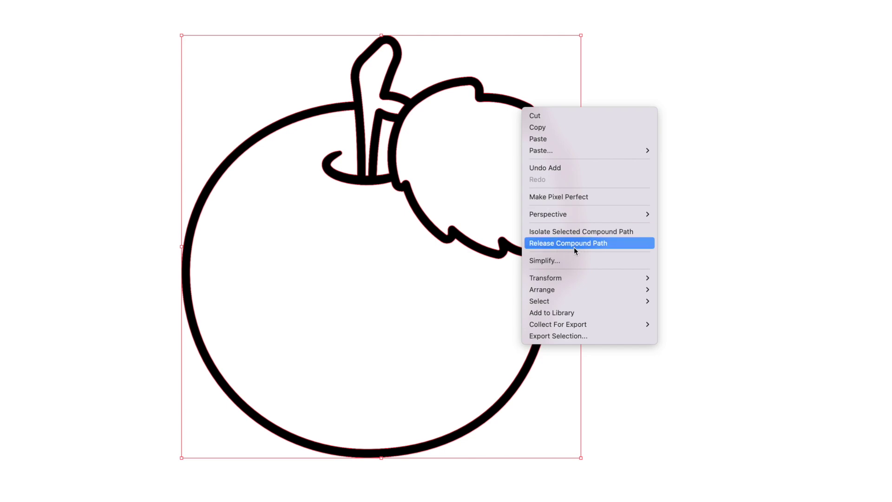
left_click(573, 247)
left_click(604, 230)
left_click_drag(581, 239, 212, 239)
key("Delete")
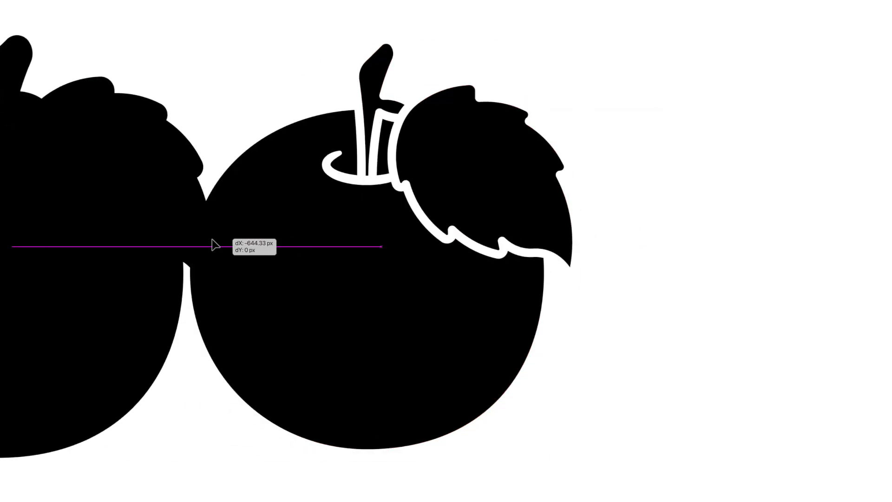
Fill all the inner shapes with white using the Eyedropper, and show the Outline layer again.
key("super+a")
key("i")
left_click(629, 188)
key("v")
left_click(765, 418)
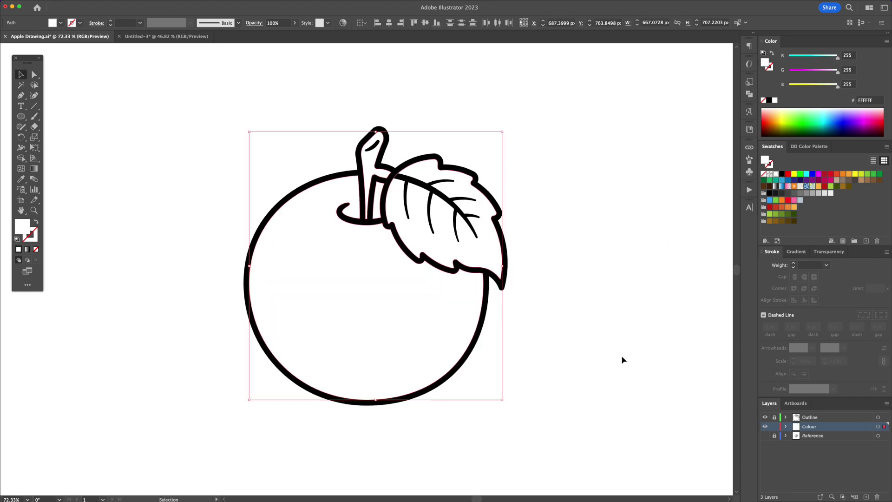
Fill the apple body and the small area between the stem and leaf with the orange-red E47131 swatch.
left_click(781, 208)
left_click(377, 217)
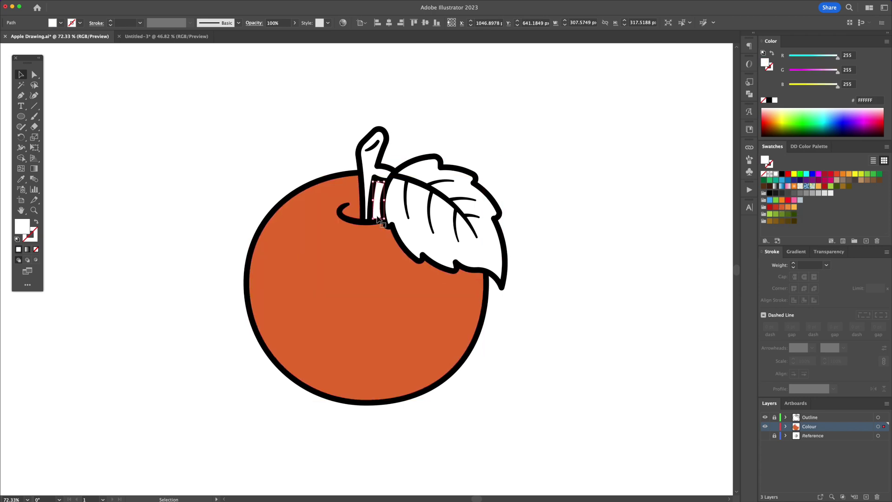
left_click(377, 257)
left_click(528, 233)
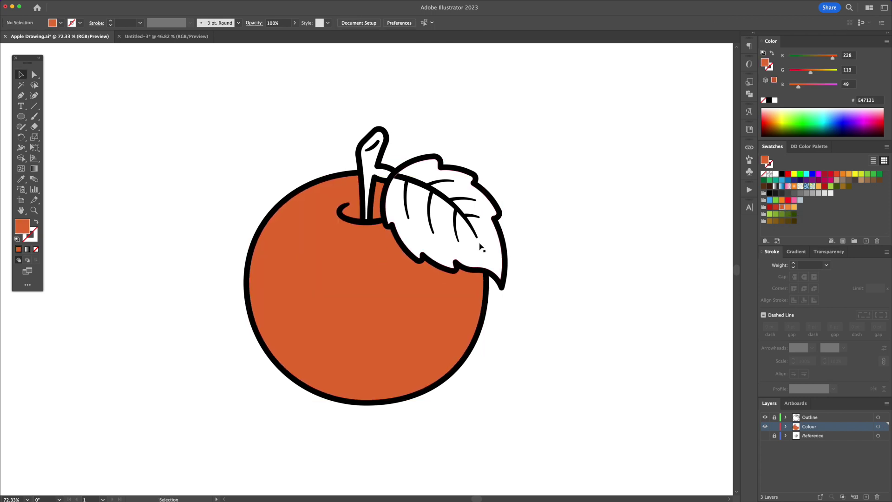
Fill the leaf shape with the mid-green swatch, RGB 144, 176, 54.
left_click(479, 254)
left_click(781, 214)
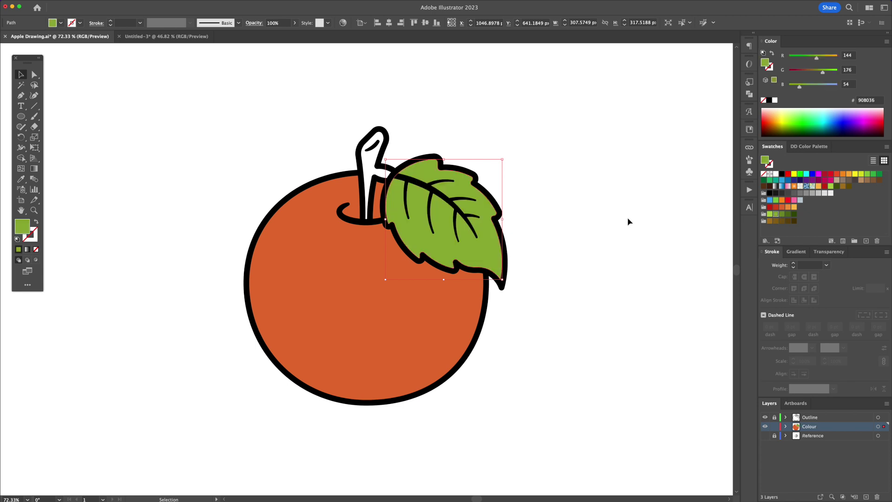
left_click(596, 217)
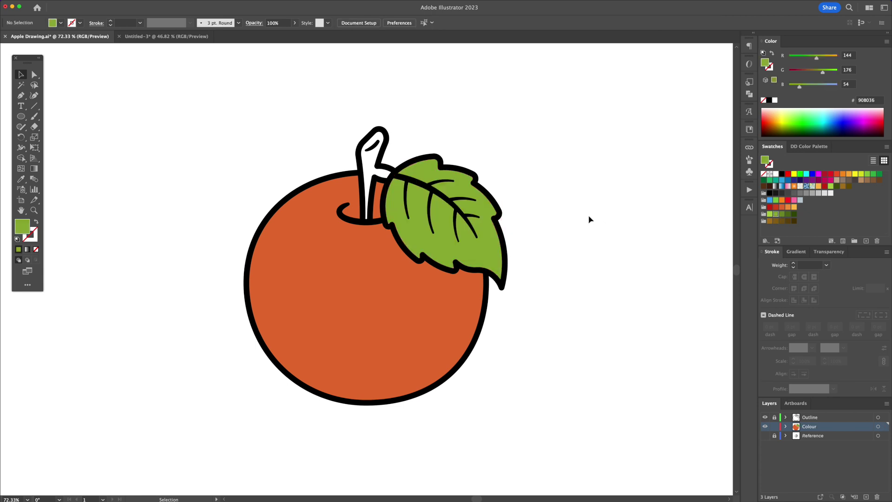
Fill the stem shape with the brown swatch, RGB 171, 120, 27.
left_click(373, 171)
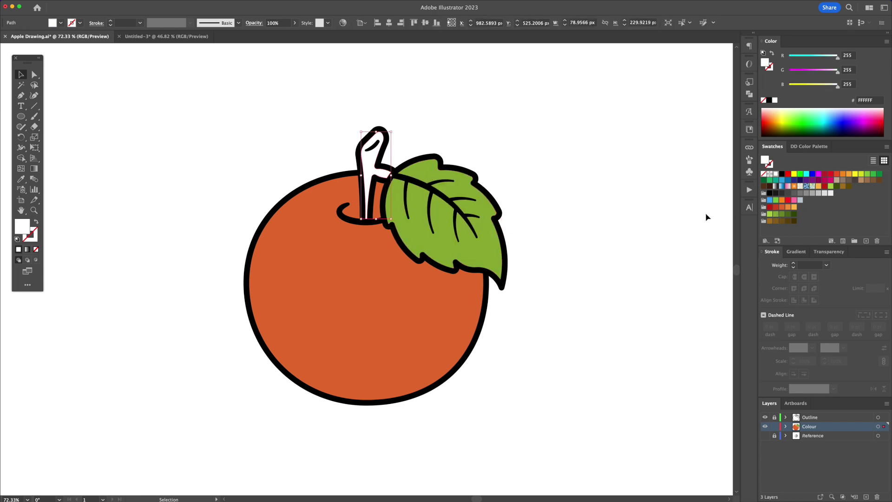
left_click(769, 222)
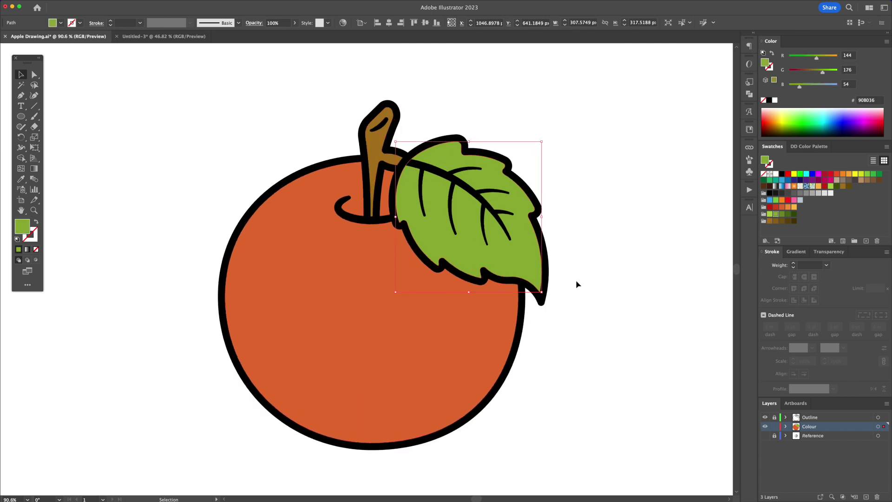
Copy the leaf about 24 px left and 53 px down, fill it RGB 203, 35, 18, and trim it with Shape Builder into a shadow on the apple.
left_click_drag(464, 246, 455, 271)
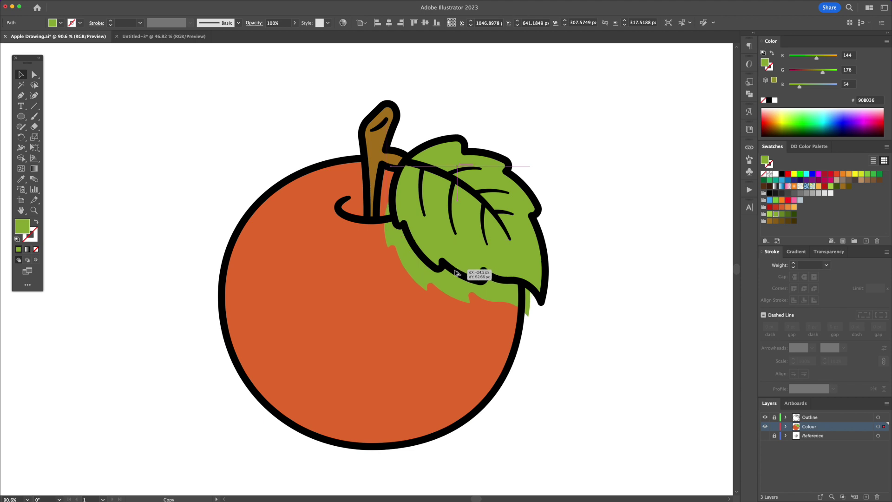
left_click(770, 207)
left_click(486, 346, "shift")
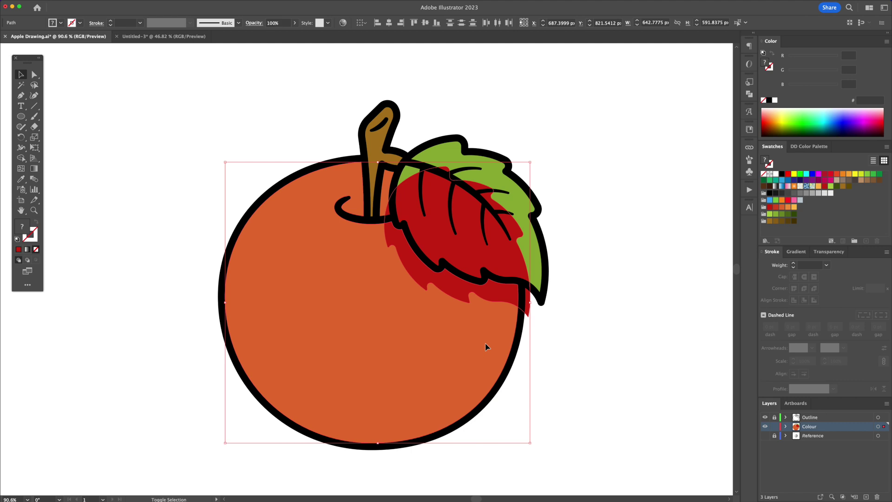
key("shift+m")
left_click(480, 258, "alt")
key("v")
left_click(602, 254)
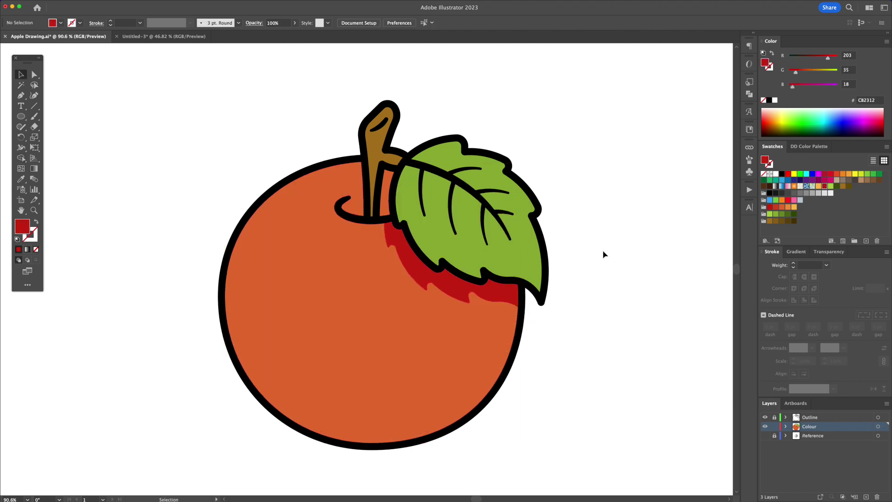
Draw a dark red ellipse about 137 by 48 px in the hollow around the stem, and bring the brown stem in front of it.
scroll(358, 157, "up", 5)
key("l")
left_click_drag(314, 243, 467, 297)
key("v")
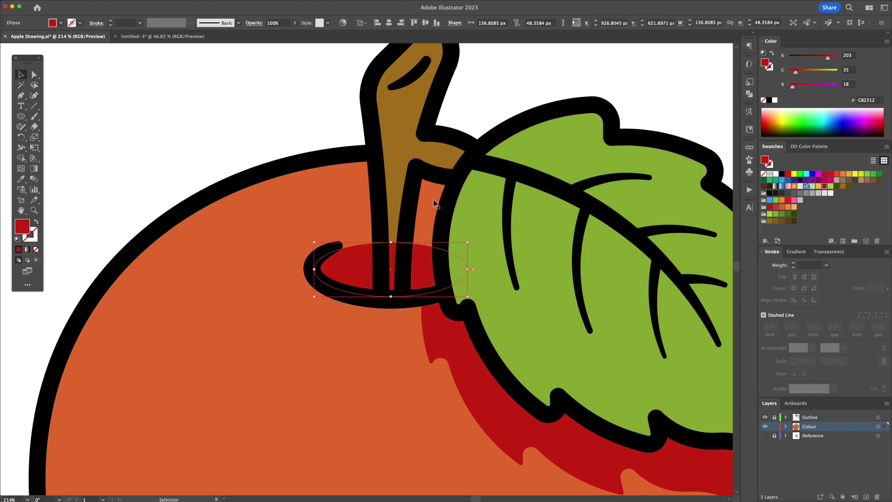
left_click(394, 189)
right_click(395, 189)
mouse_move(453, 361)
left_click(496, 365)
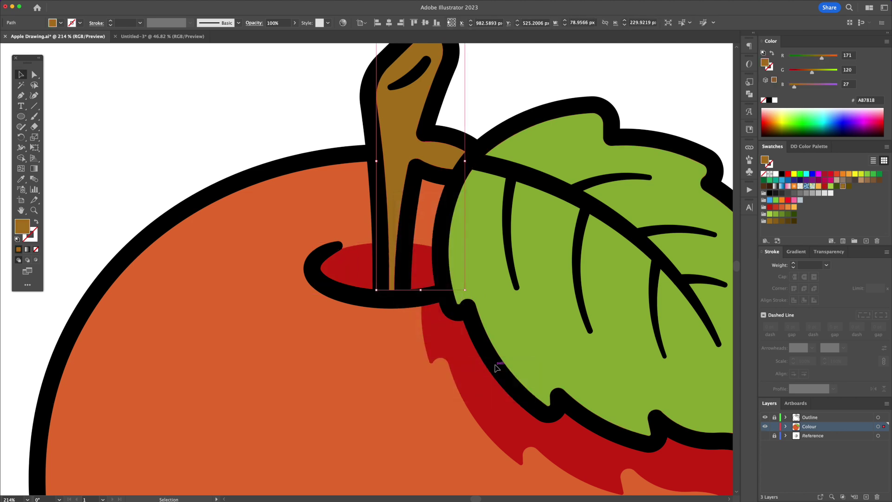
Change the Colour layer's selection highlight colour so paths stand out against the red fills.
key("super+0")
left_click_drag(494, 314, 449, 280)
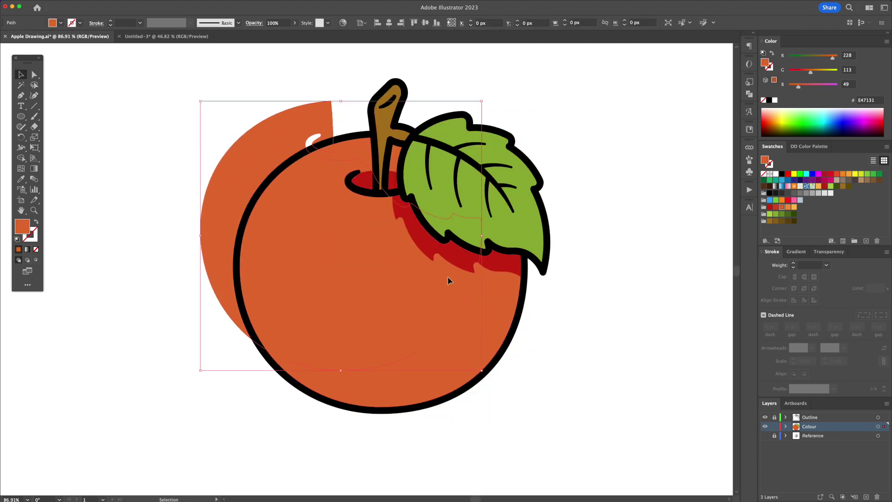
double_click(788, 425)
left_click(603, 366)
left_click(611, 337)
key("Return")
Offset a copy of the apple body up and left, trim the excess with Shape Builder, and fill the remaining lower-right crescent with the mid-red swatch.
left_click_drag(390, 315, 350, 291)
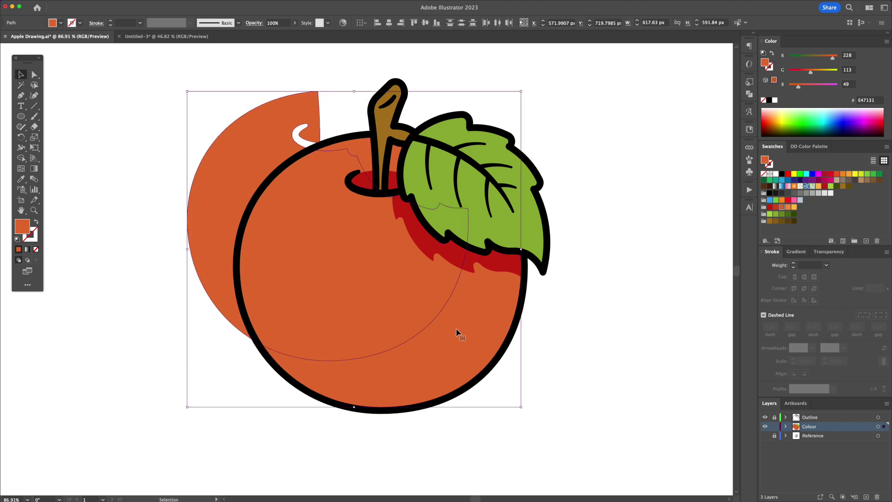
key("shift+m")
left_click(424, 271, "alt")
left_click(215, 187, "alt")
key("v")
left_click(585, 356)
left_click(525, 328)
left_click(776, 208)
left_click(605, 295)
Offset another copy of the shading shape up and left, and cut a thinner dark red crescent along the apple's lower-right edge with Shape Builder.
left_click_drag(478, 294, 424, 265)
left_click(513, 310, "shift")
key("shift+m")
key("v")
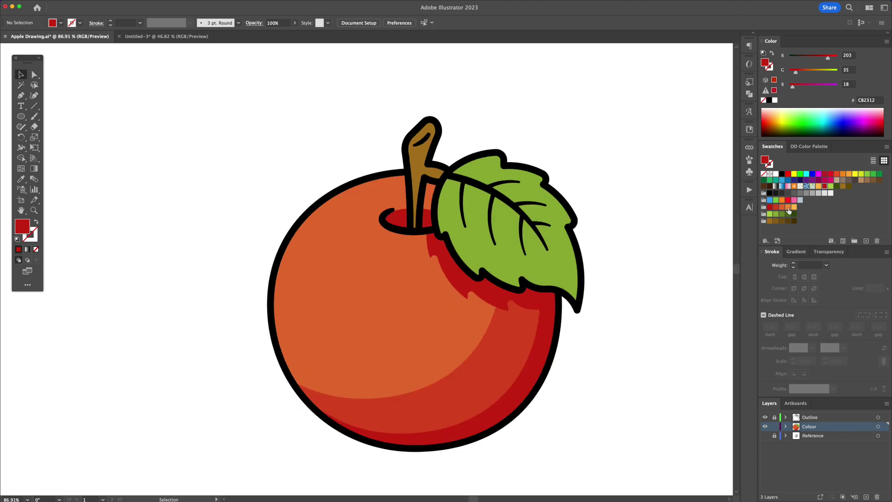
Draw an orange F19740 ellipse about 150 by 270 px on the apple's upper left, and tilt it clockwise to follow the contour.
left_click(788, 207)
left_click_drag(314, 243, 384, 369)
key("r")
mouse_move(388, 265)
left_mouse_down()
mouse_move(398, 279)
mouse_move(337, 268)
left_mouse_up()
key("v")
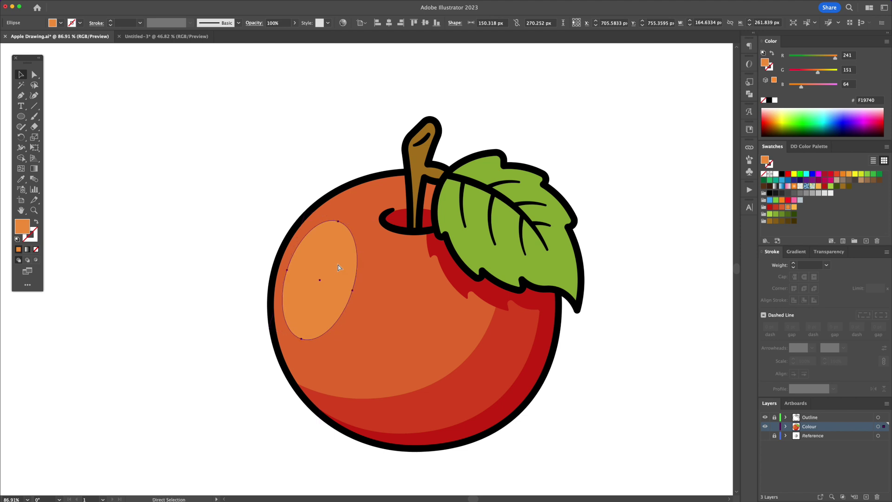
Add a smaller tilted highlight ellipse inside the orange one, filled with the yellow-orange swatch.
left_click(793, 207)
left_click_drag(372, 233, 335, 315)
left_click(347, 282, "shift")
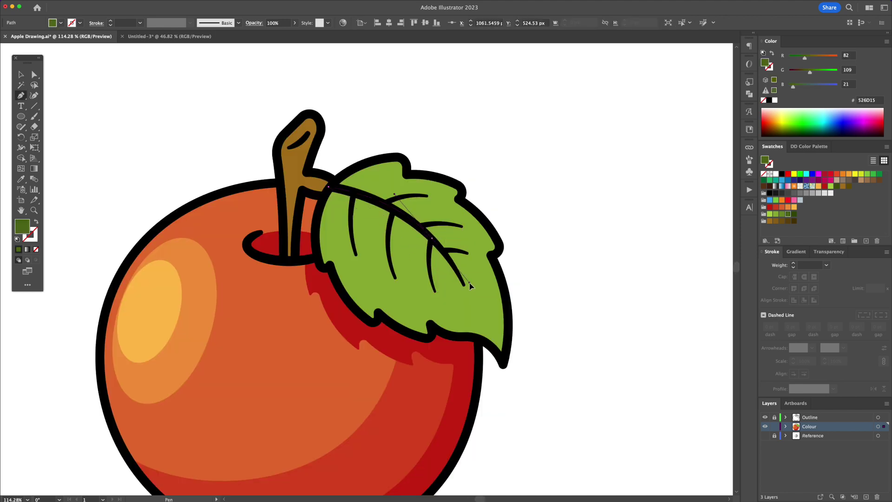
Draw a green RGB 82, 109, 21 shade over the leaf half below the central vein with the Pen tool, and trim its overhang with Shape Builder.
left_click_drag(471, 338, 472, 364)
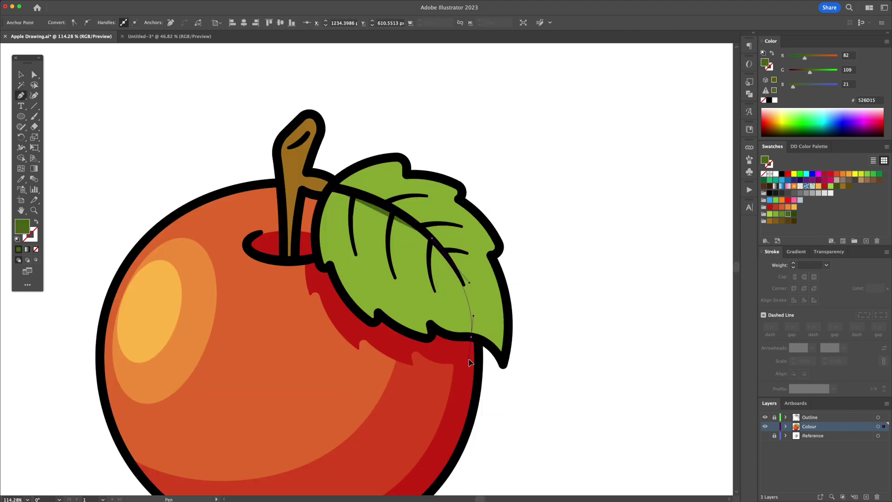
left_click(447, 356)
left_click(394, 362)
left_click(341, 349)
left_click(307, 317)
left_click(328, 187)
key("v")
left_click(364, 183, "shift")
key("shift+m")
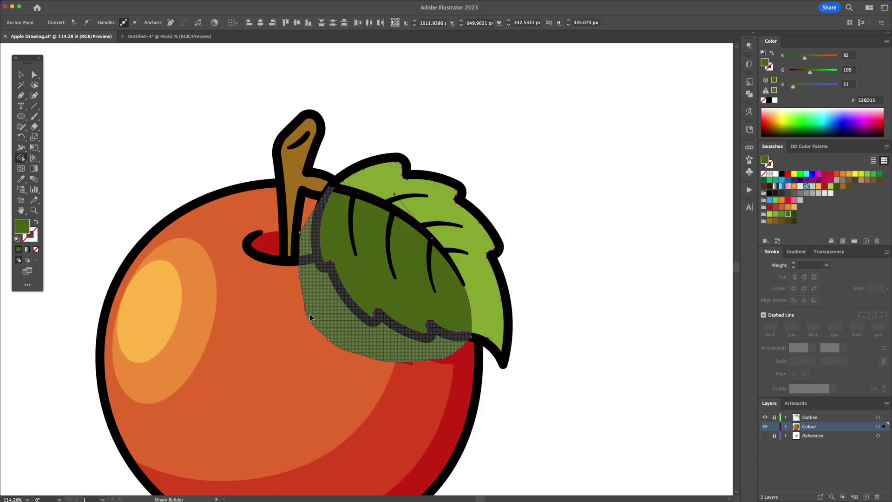
left_click(311, 317, "alt")
key("v")
Copy the leaf shape in place and nudge the copy upward to offset it from the leaf's lower edge.
left_click(510, 319)
left_click(484, 316)
key("super+c")
key("super+f")
left_click_drag(484, 316, 489, 303)
key("Up")
key("Up")
key("Up")
key("Up")
key("Up")
key("Up")
key("Up")
left_click(516, 327)
Cut a shadow strip along the leaf's lower edge with Shape Builder, fill it RGB 51, 76, 4, and bring it in front of the mid-green shade.
left_click(489, 312)
left_click(491, 330, "shift")
key("shift+m")
left_click(493, 318, "alt")
key("v")
left_click(518, 321)
left_click_drag(493, 327, 493, 327)
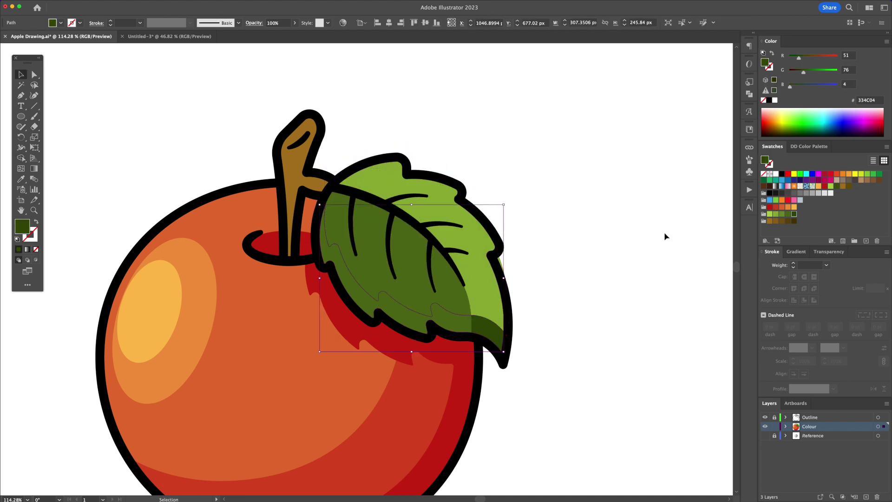
key("ctrl+shift+a")
Offset a copy of the leaf inward, trim it with Shape Builder to a strip along the upper edge, and fill that with the light green swatch.
left_click(457, 207)
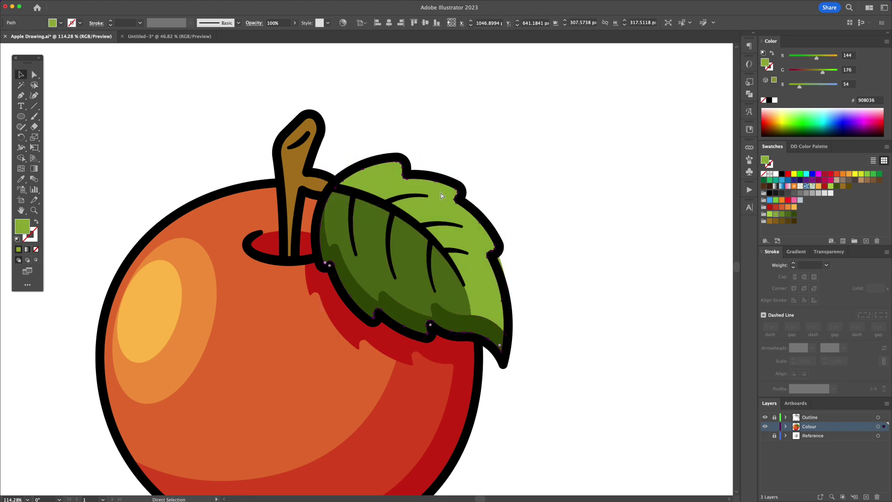
key("r")
key("shift+m")
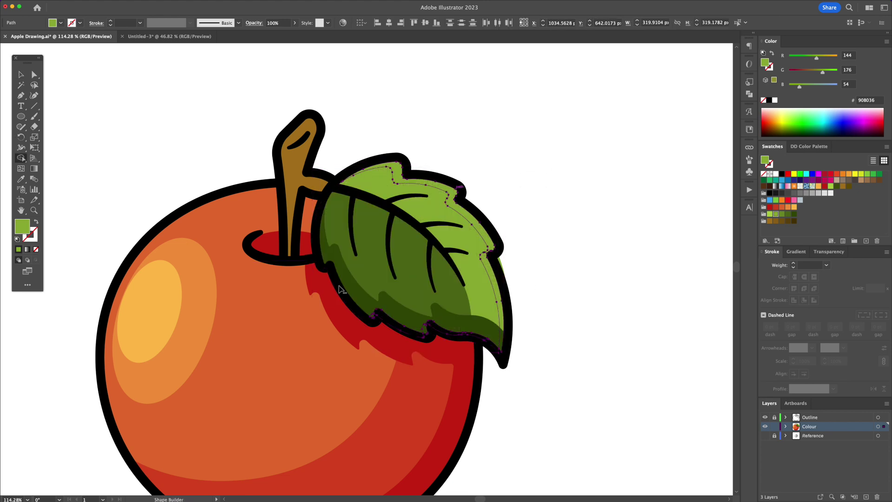
key("v")
left_click(770, 214)
key("ctrl+shift+a")
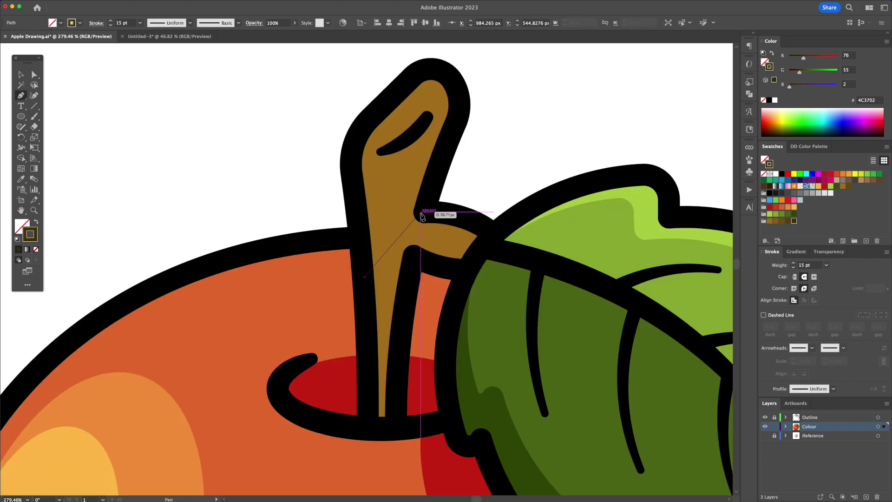
Draw a dark brown 4C3702 shadow across the stem's side branch and lower part with the Pen tool, using fill instead of stroke.
left_click_drag(420, 213, 468, 210)
left_click(416, 262)
key("shift+x")
key("v")
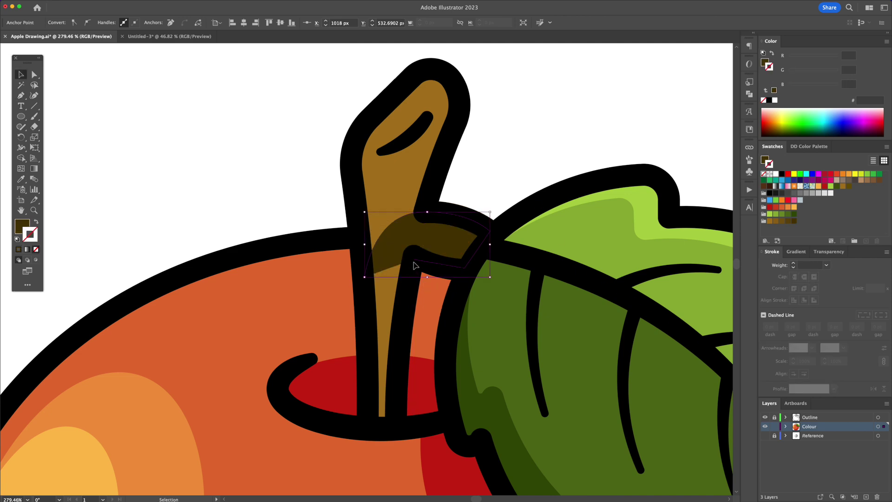
left_click(396, 425)
left_click(370, 426)
left_click(364, 276)
key("ctrl+shift+a")
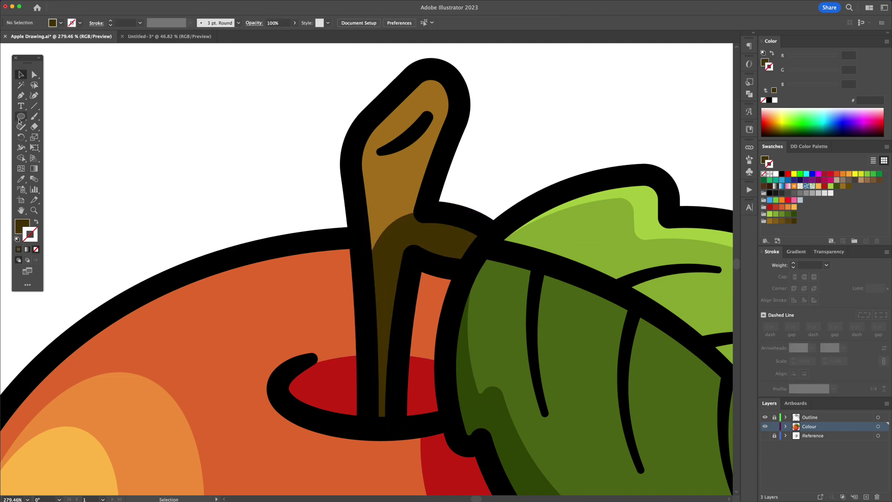
key("z")
left_click_drag(446, 144, 285, 158)
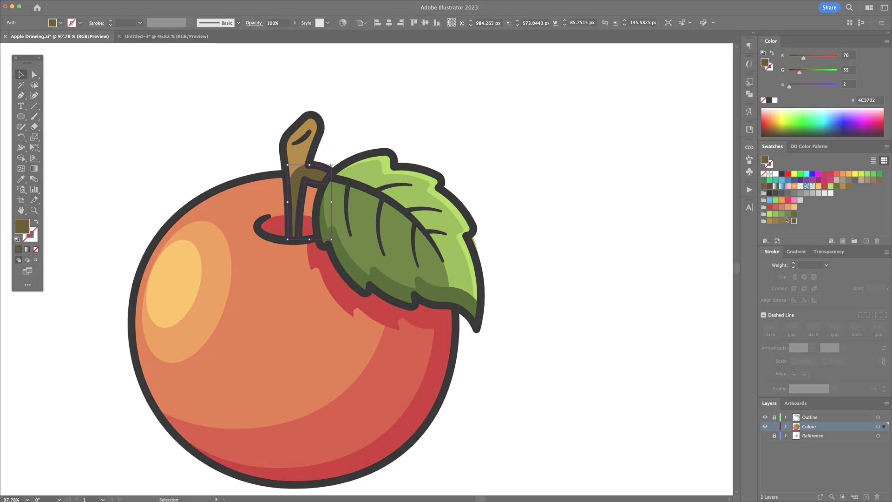